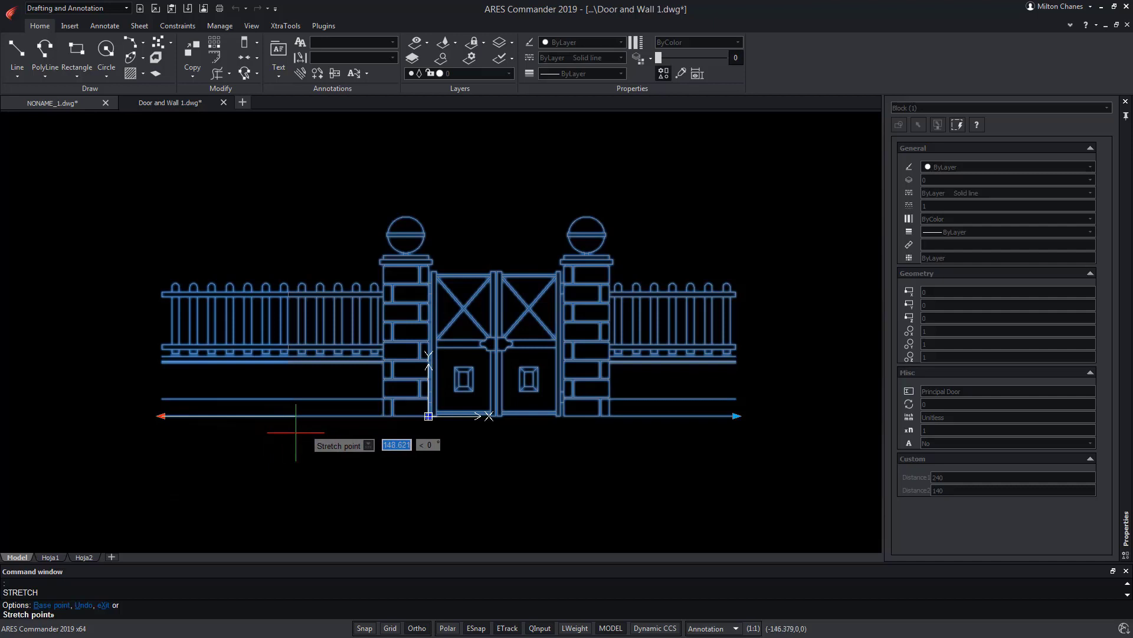
- Shorten the gate block's left wall to a Distance1 of 100 and pick up the right wall's stretch grip
left_click(297, 433)
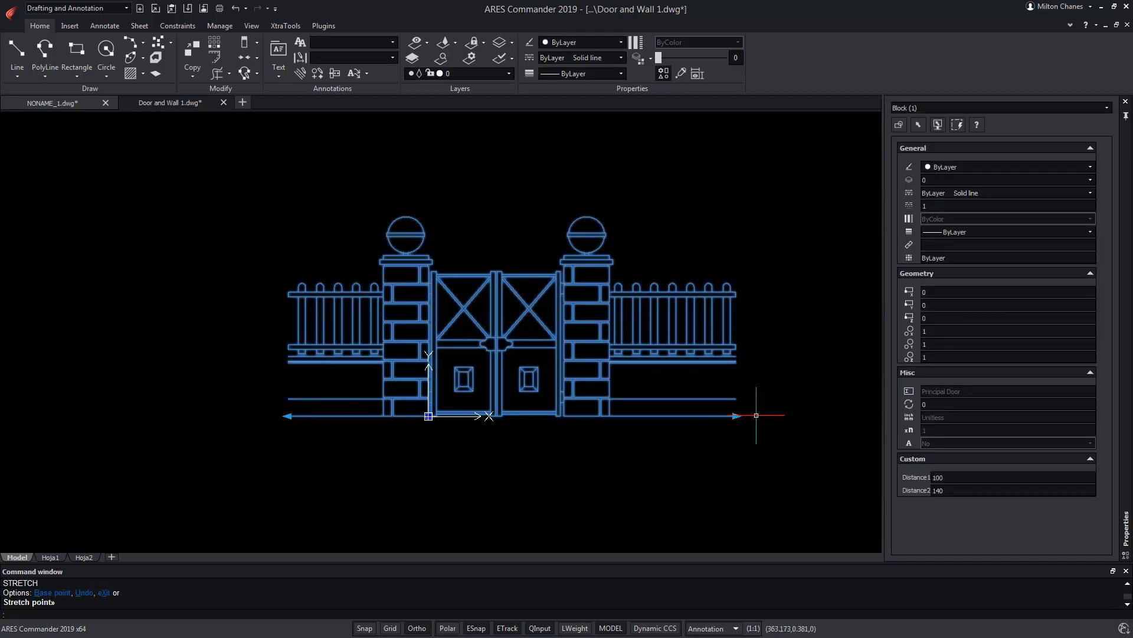
left_click(737, 417)
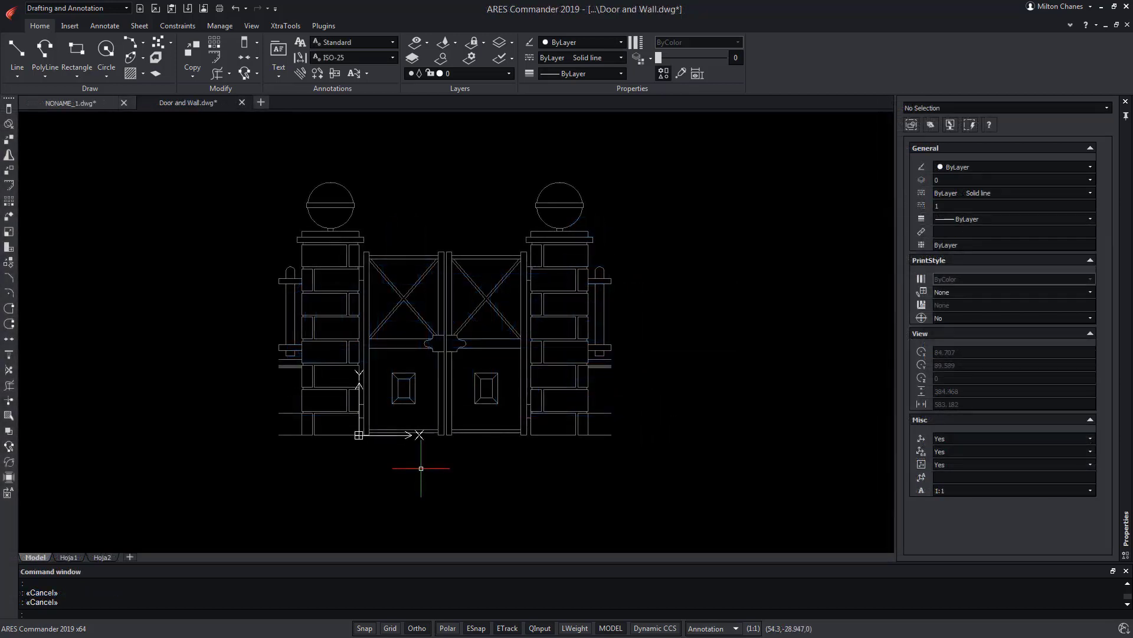
- Start a block definition named Principal Door and select the whole gate, pillars and wall stubs as its entities
type("BLOc")
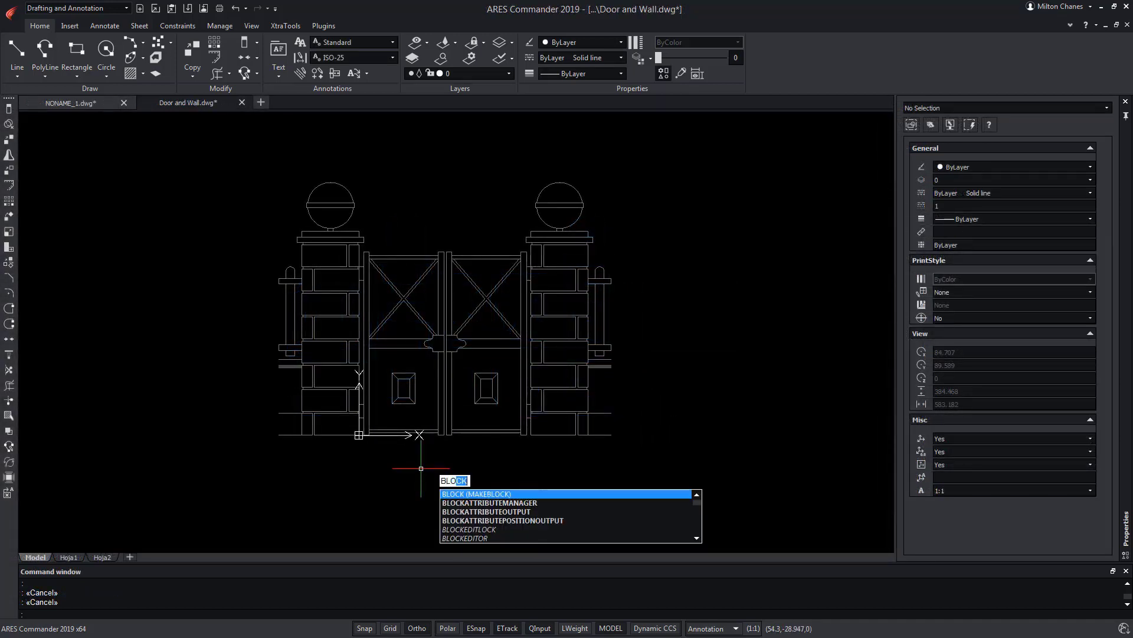
key("Return")
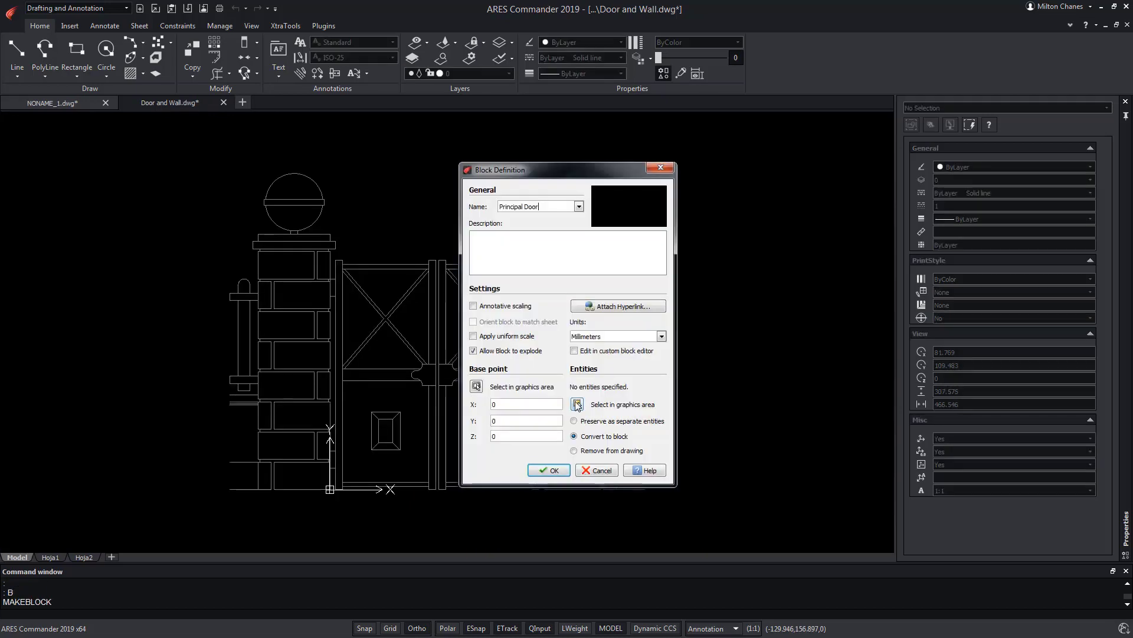
left_click(577, 458)
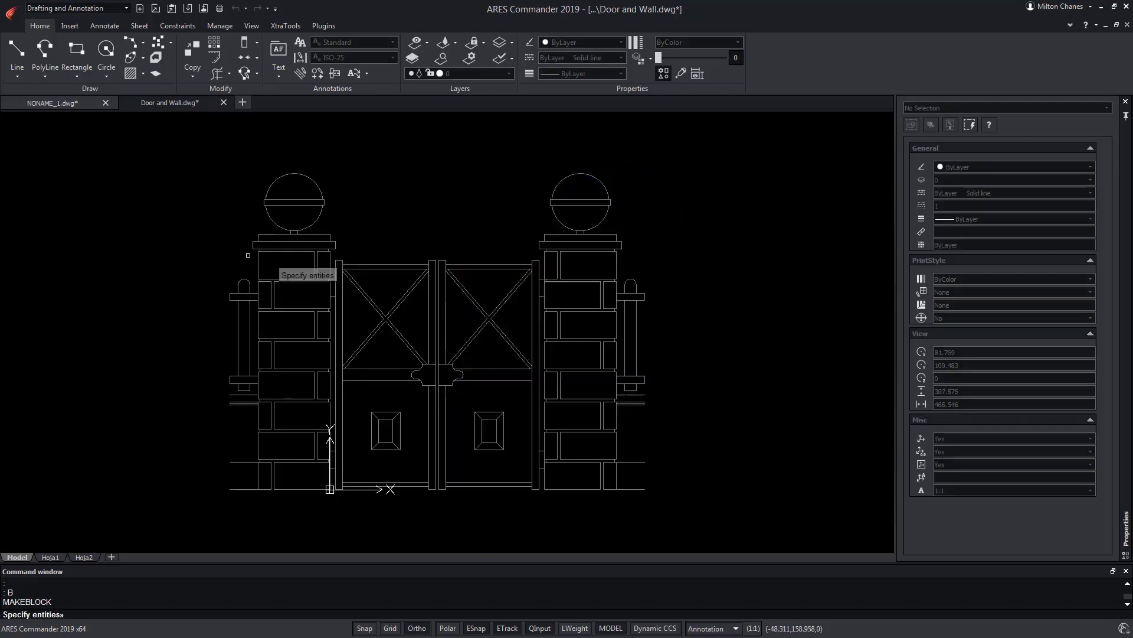
left_click(155, 156)
left_click(715, 511)
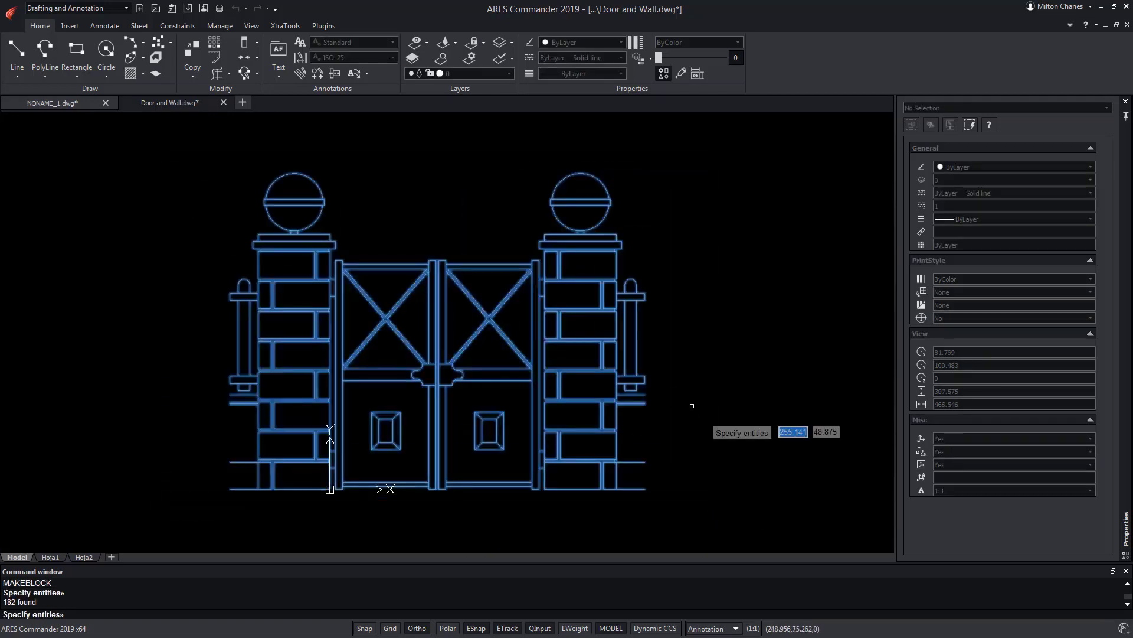
key("Return")
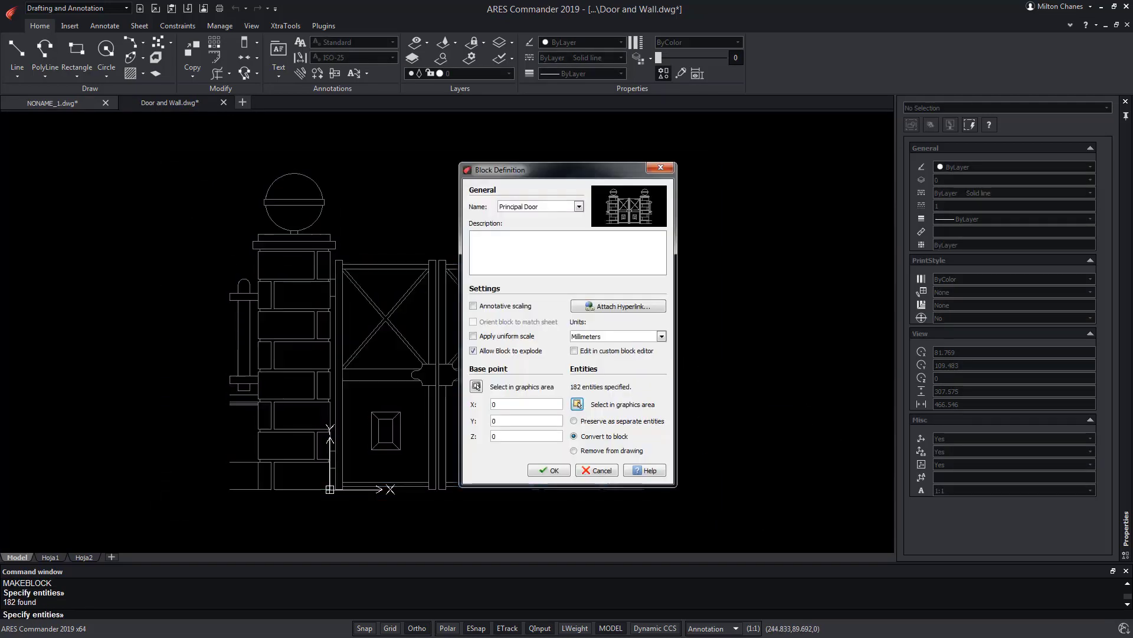
- Set the block's base point at the left pillar's inner bottom corner (0,0), choose Centimeters as units, and create the block
left_click(476, 387)
left_click(330, 490)
left_click(619, 336)
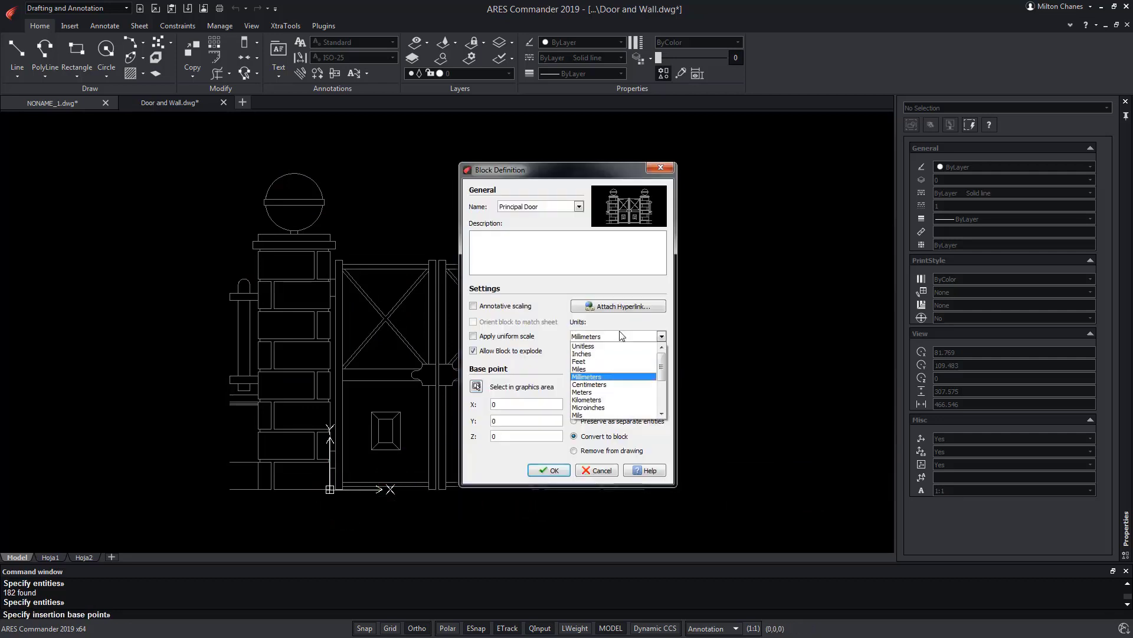
left_click(604, 384)
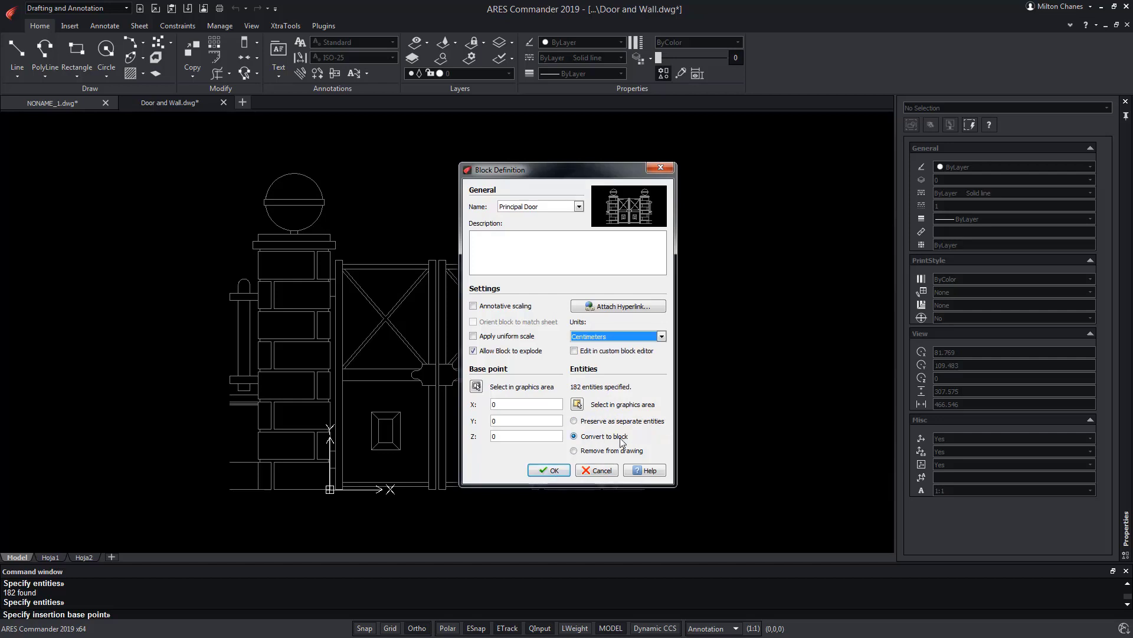
left_click(552, 470)
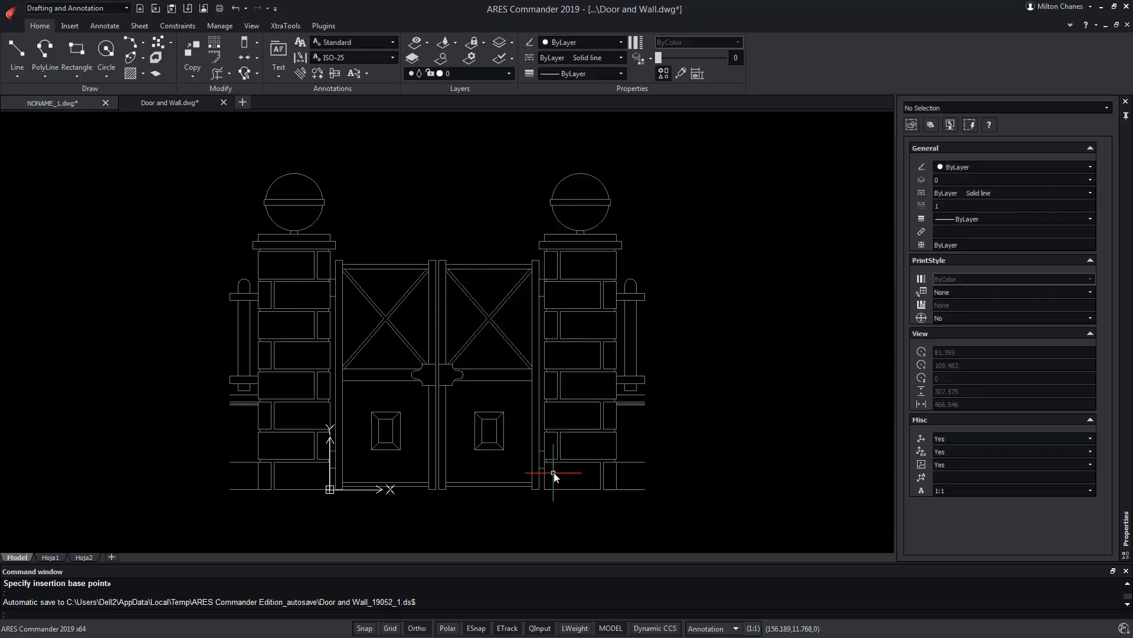
- Open the Principal Door block in the custom block editor and undo the last activity and element
double_click(448, 274)
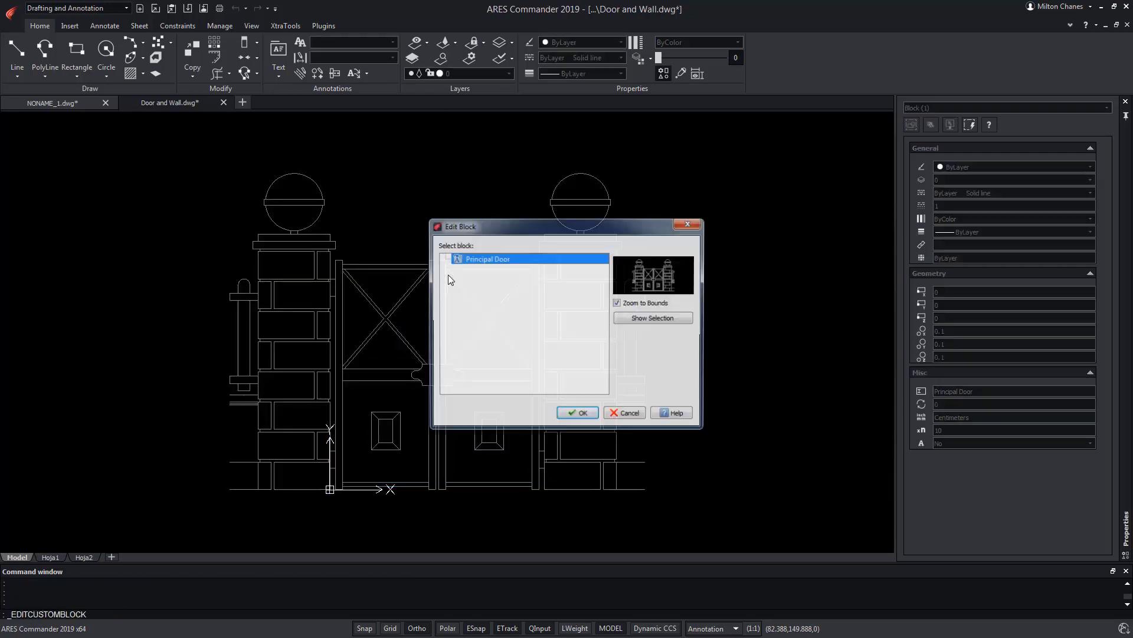
left_click(581, 415)
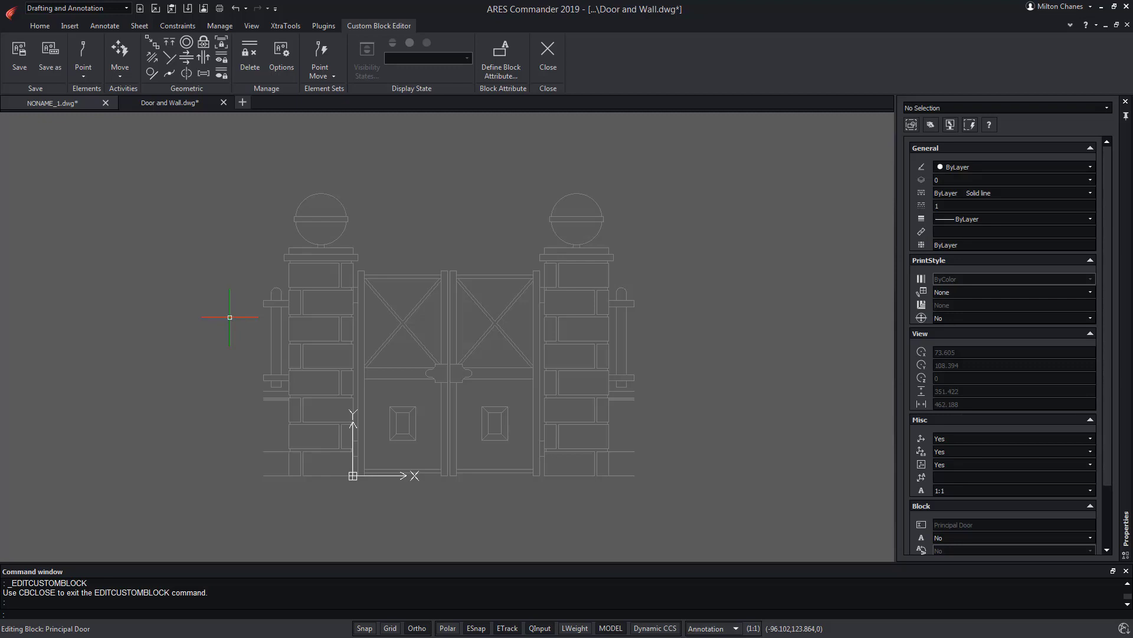
key("ctrl+z")
key("ctrl+z")
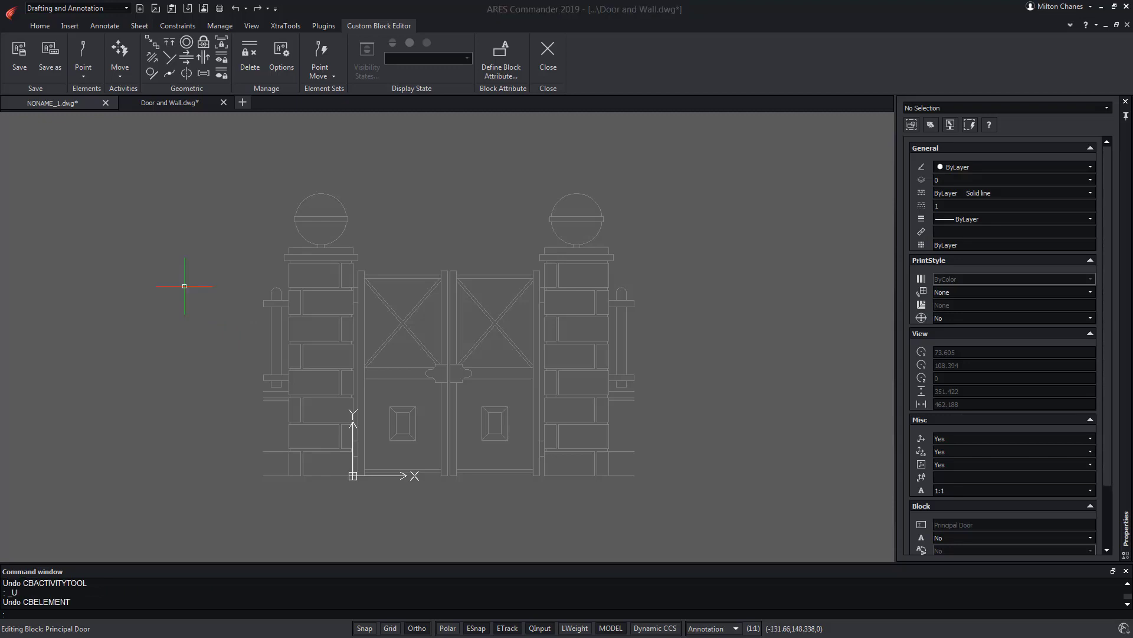
- Add a Linear element from the left pillar's outer base corner to the left wall's end, labelled below, with 1 grip
left_click(87, 76)
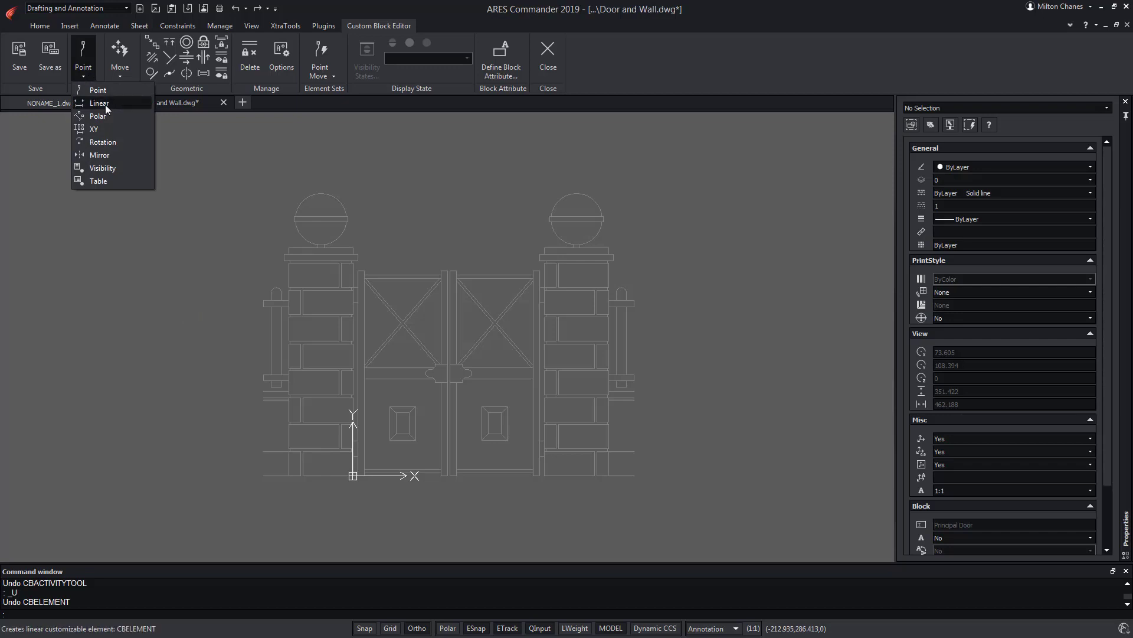
left_click(108, 109)
left_click(289, 476)
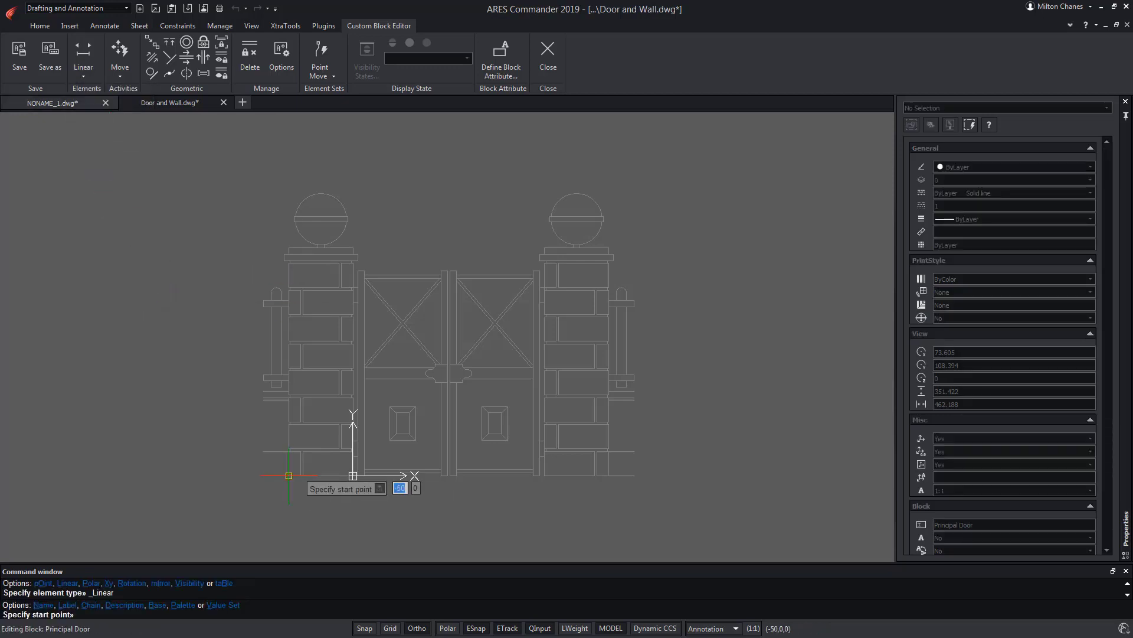
left_click(289, 475)
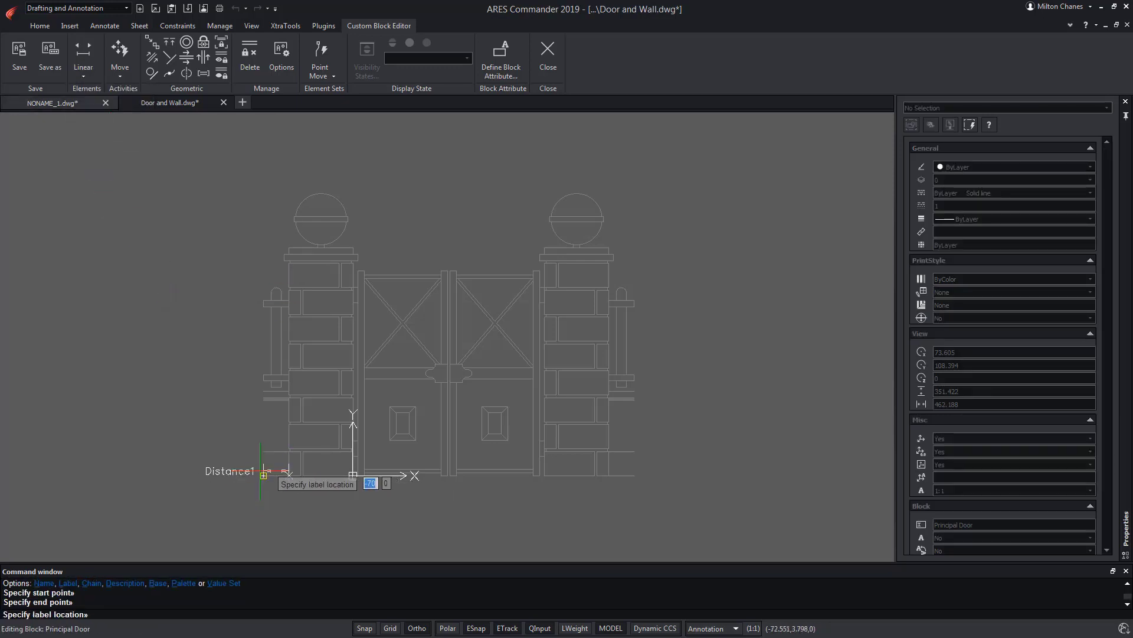
left_click(262, 498)
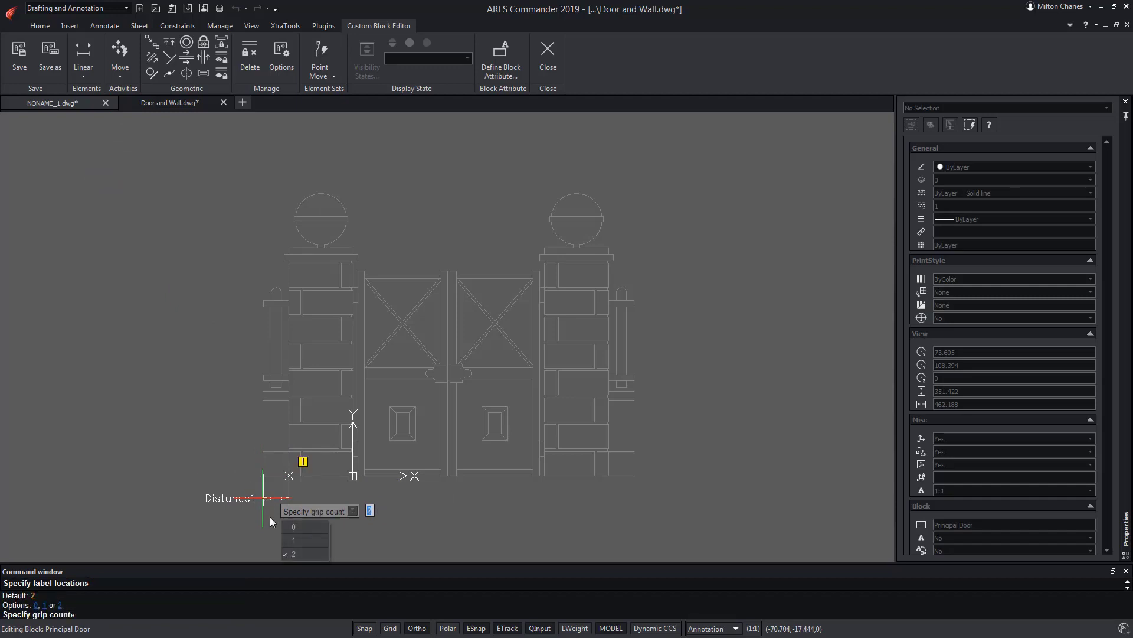
left_click(306, 539)
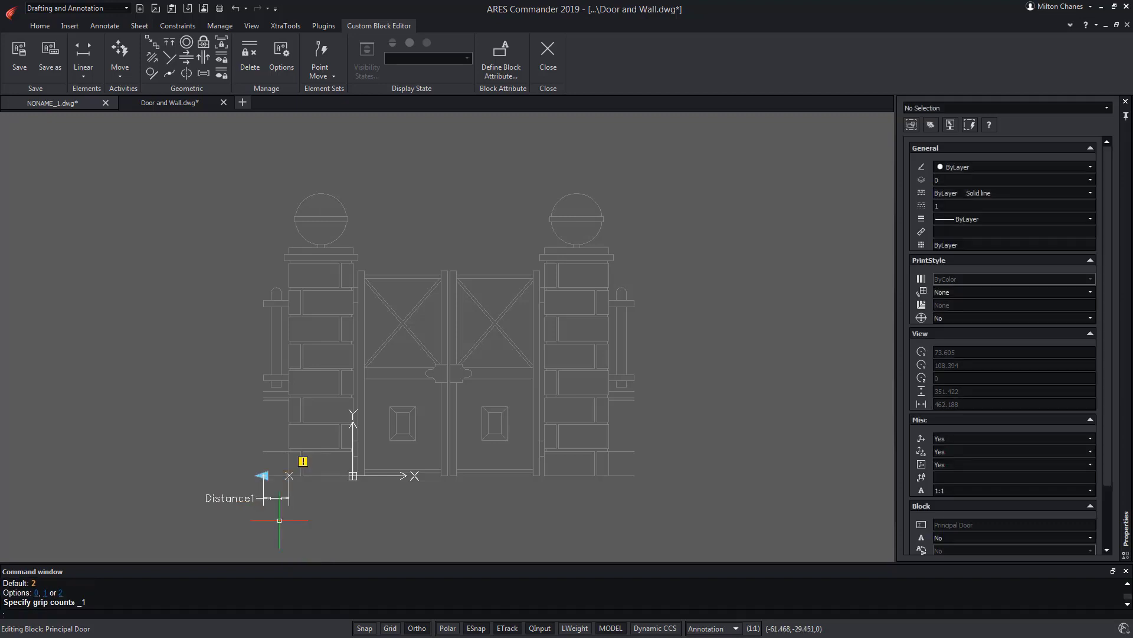
- Assign a Stretch activity to the Distance1 element's outer end point, with a tall, narrow stretch frame around the left wall's end
left_click(126, 72)
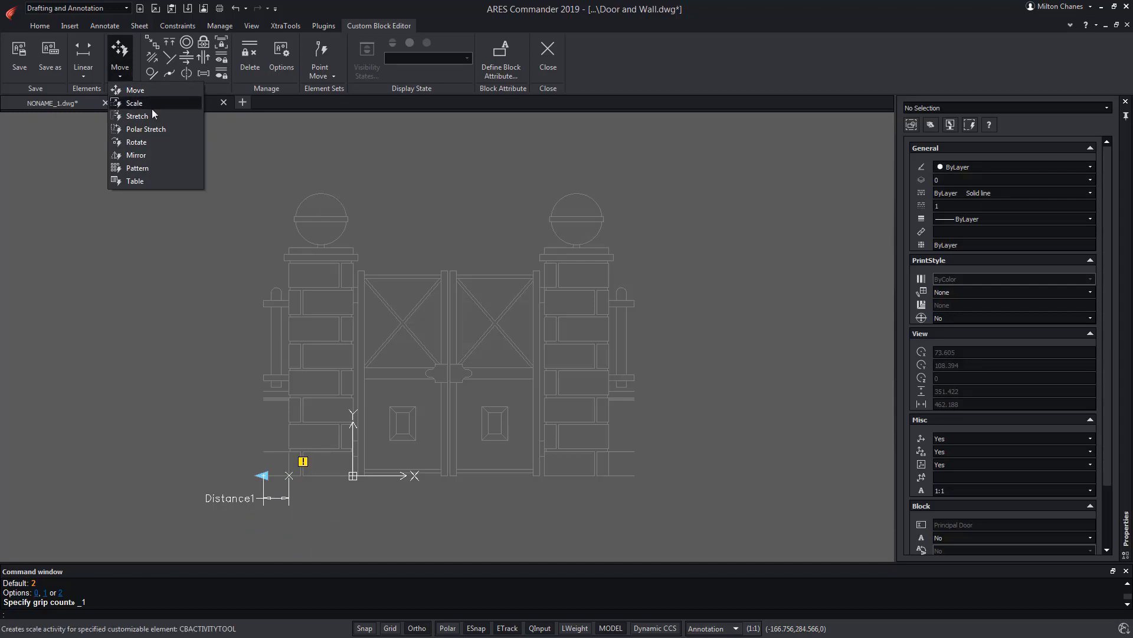
left_click(137, 116)
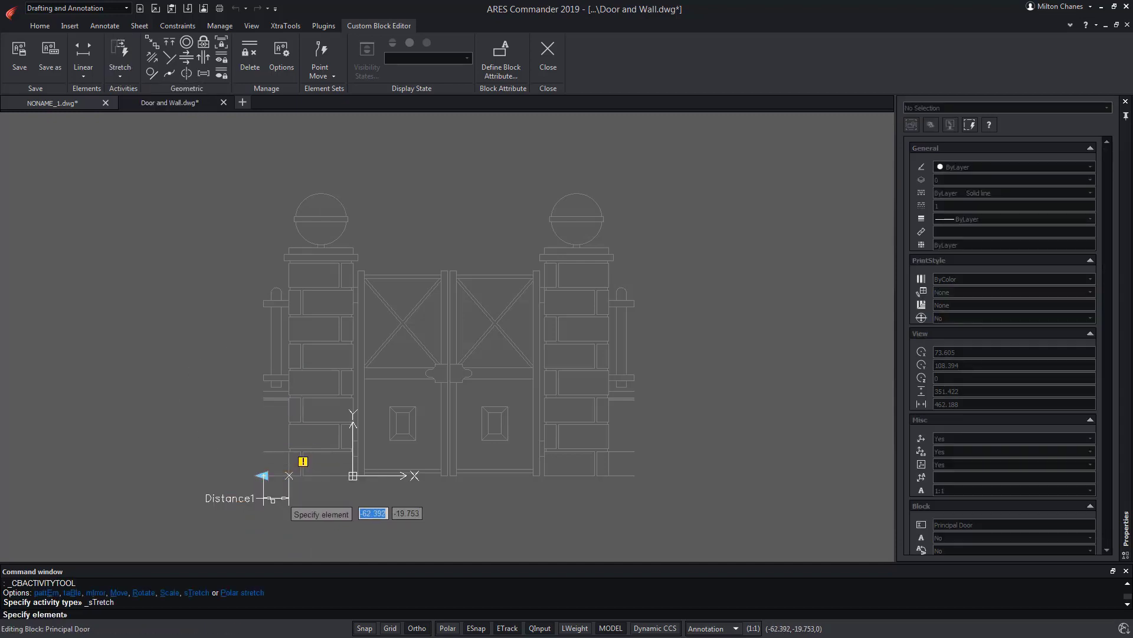
left_click(276, 499)
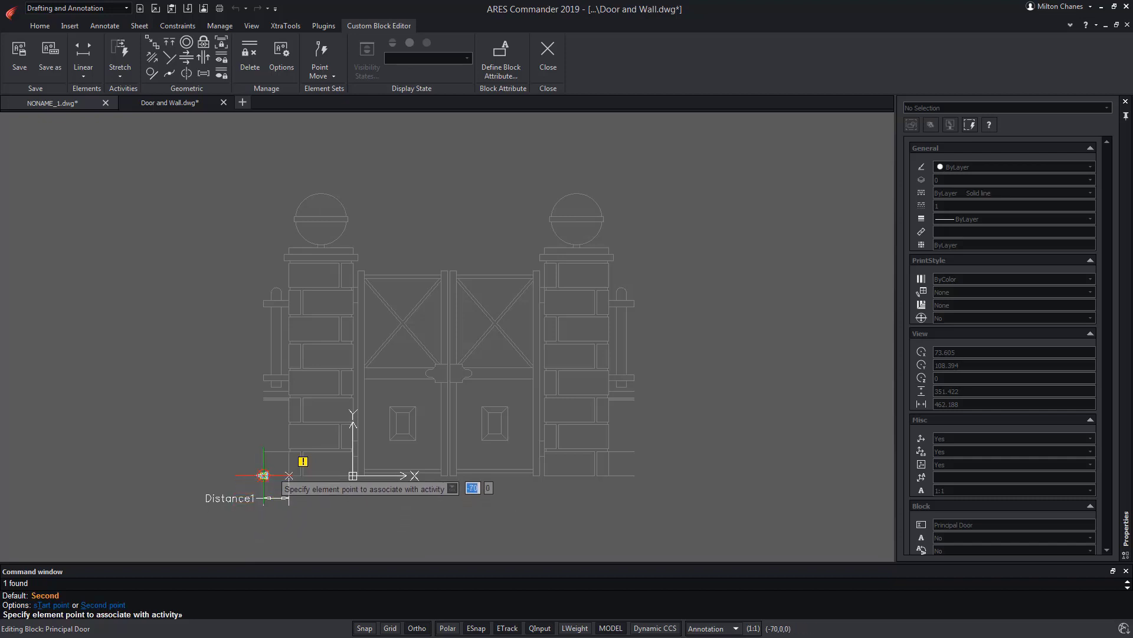
left_click(263, 476)
left_click(267, 260)
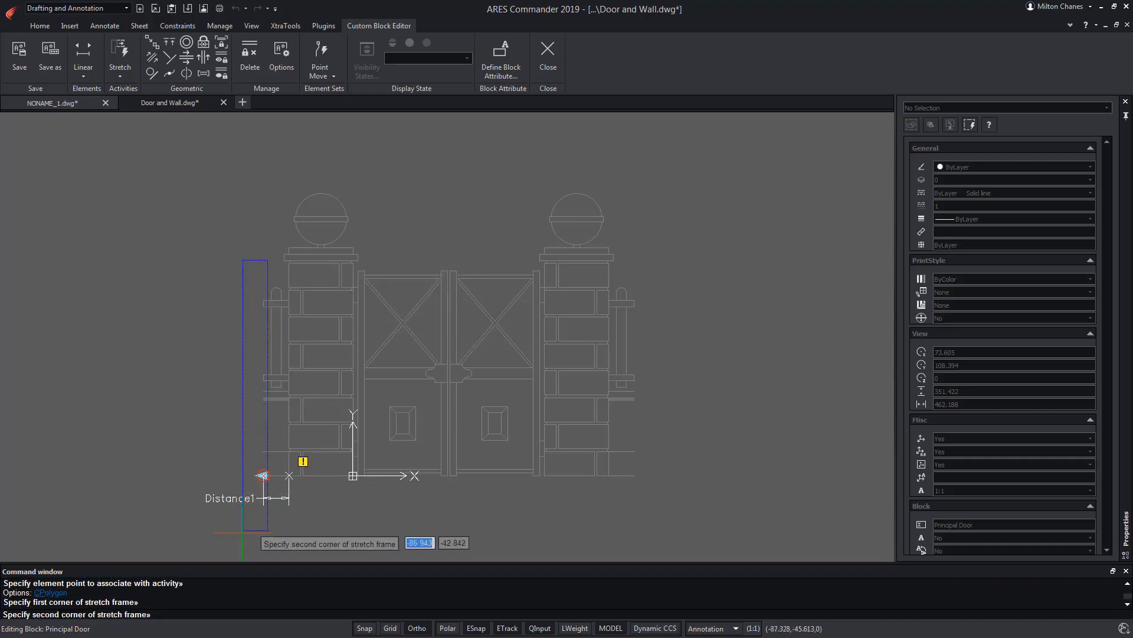
left_click(243, 487)
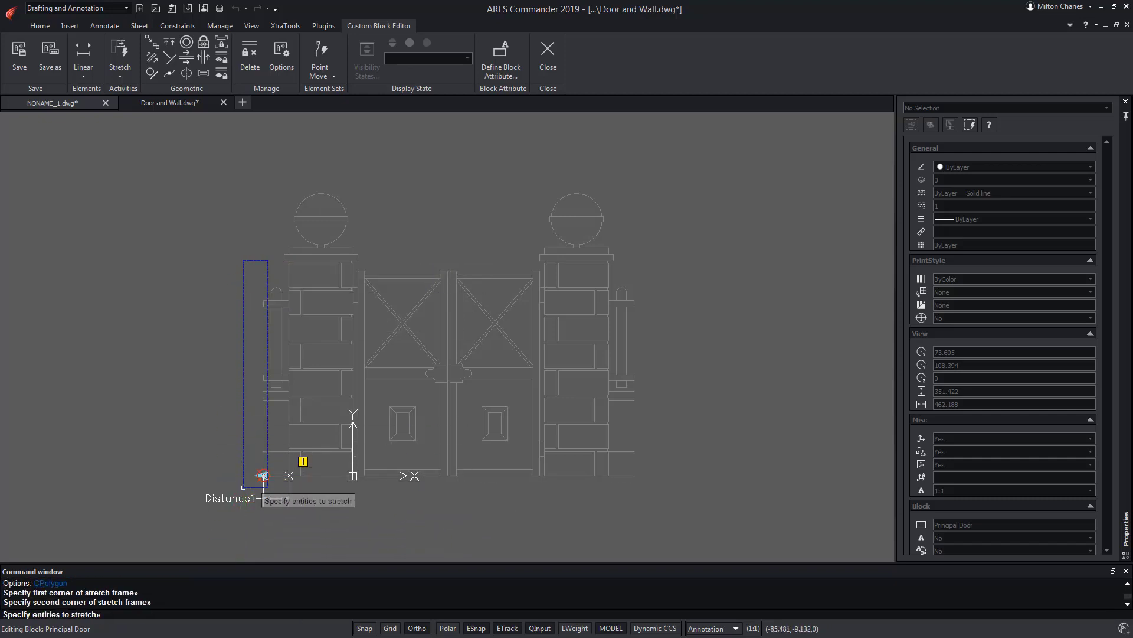
- Select the left wall's rails and horizontal lines as the entities to stretch, and save the block while closing the editor
scroll(243, 487, "up", 2)
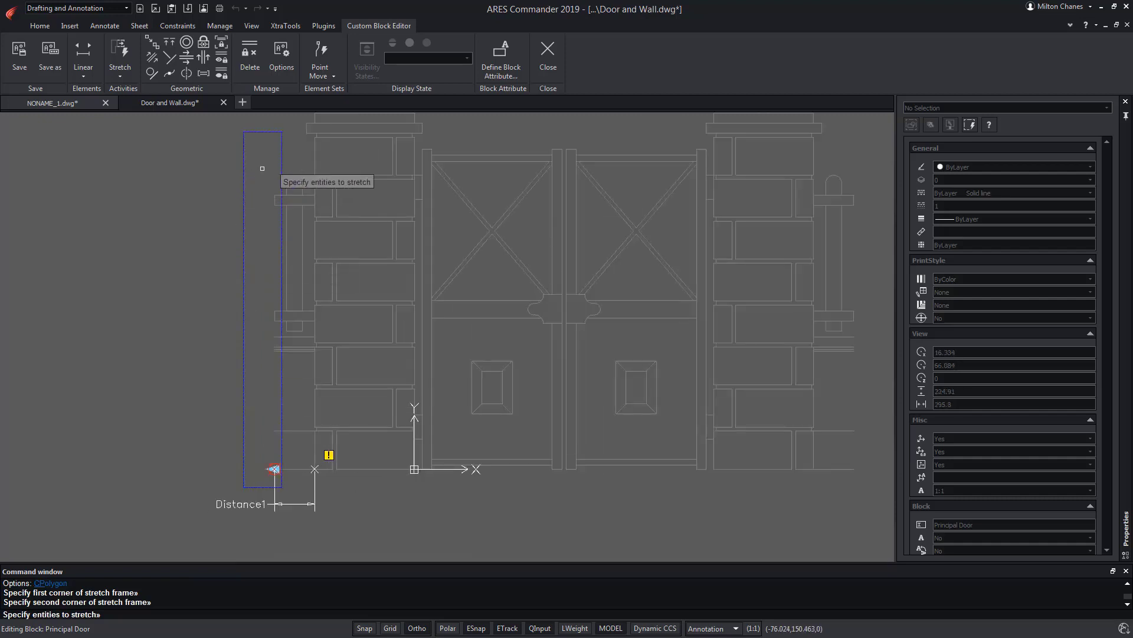
left_click(282, 183)
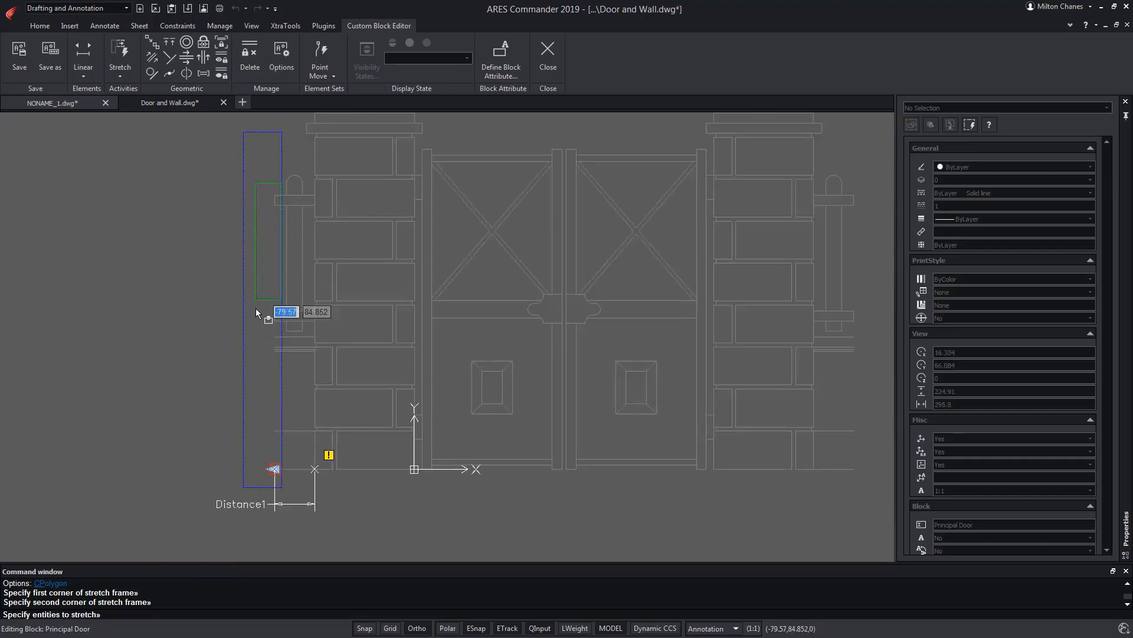
left_click(252, 475)
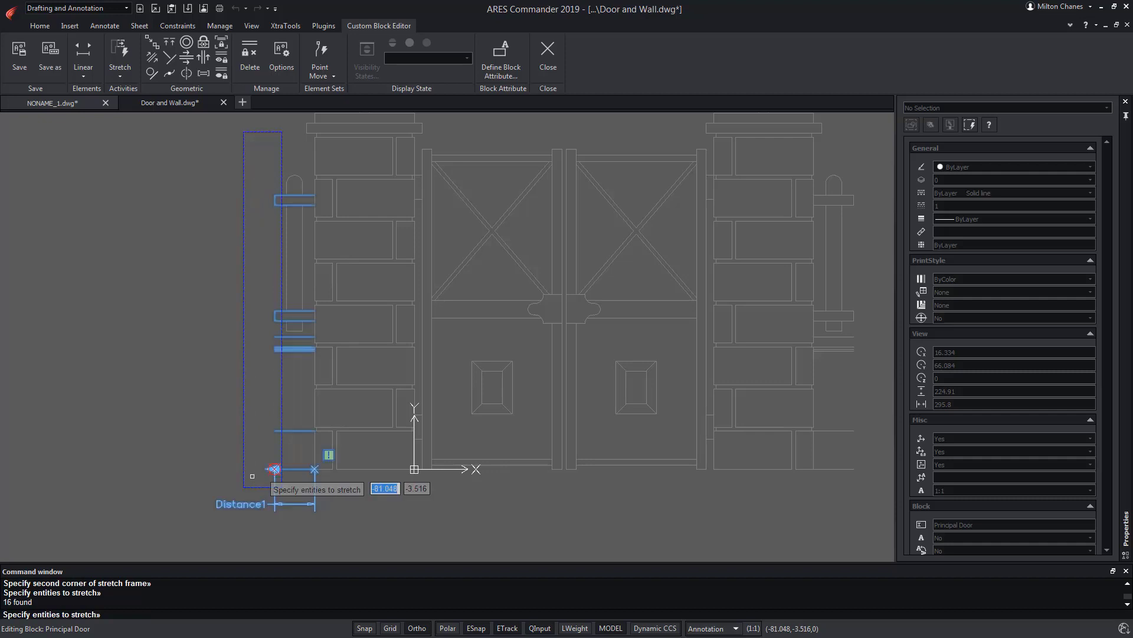
key("Return")
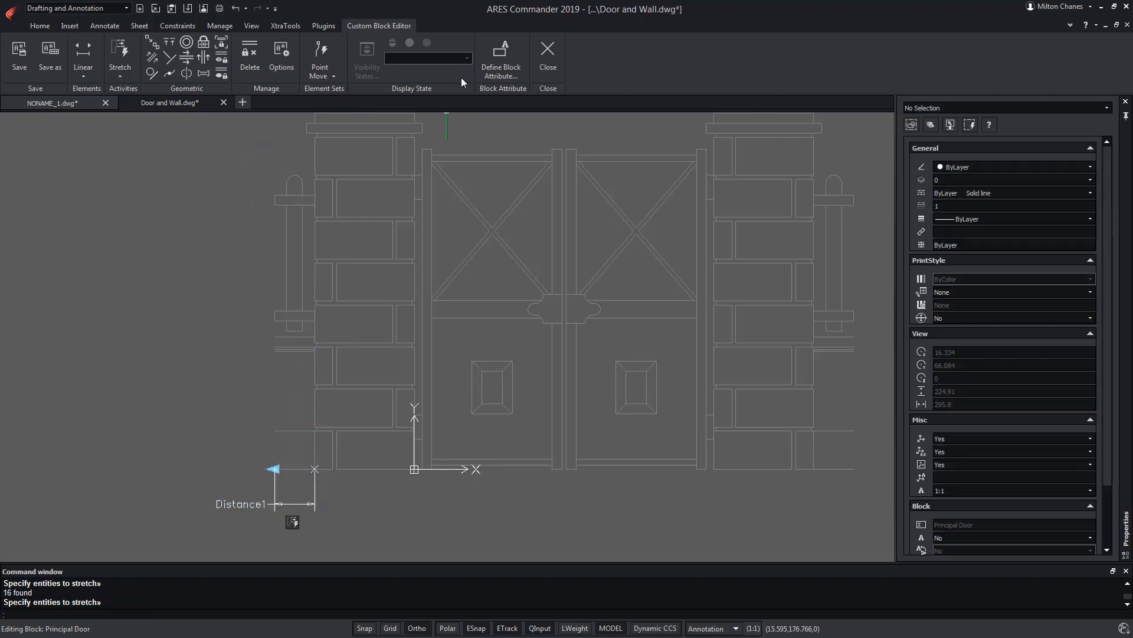
left_click(549, 57)
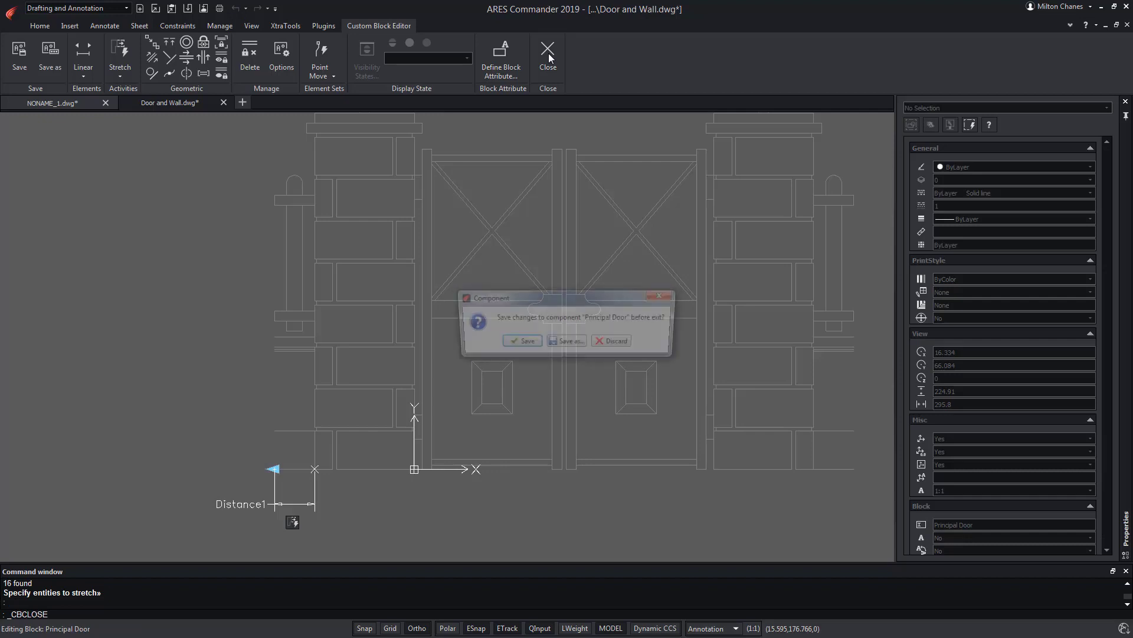
left_click(523, 343)
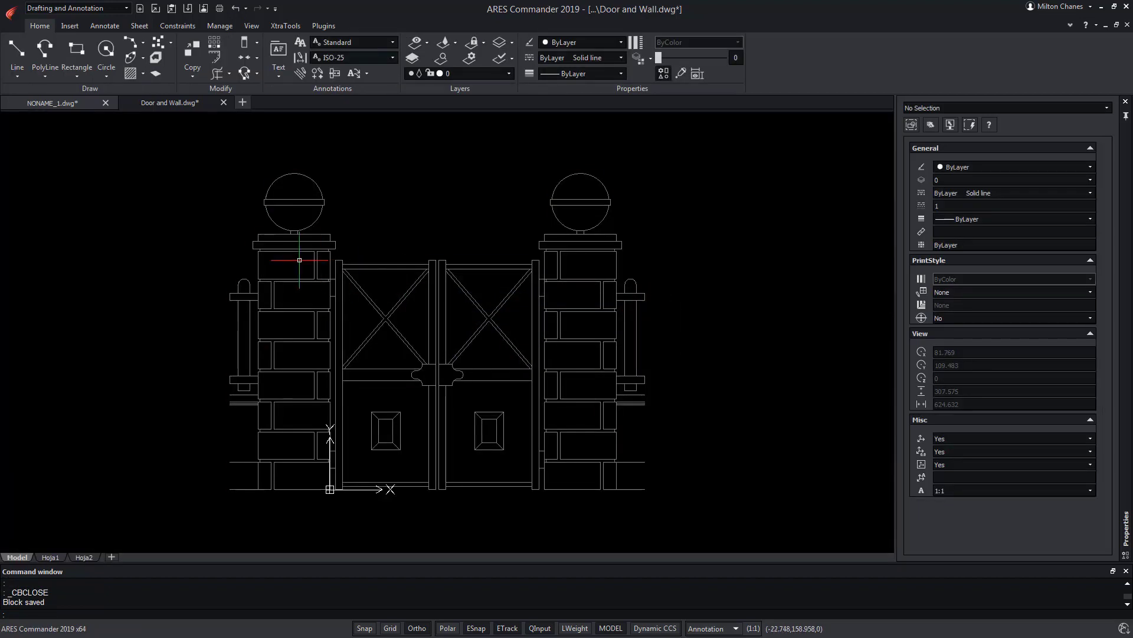
- Stretch the Principal Door block's left wall outward by its grip to a Distance1 of about 153
left_click(272, 279)
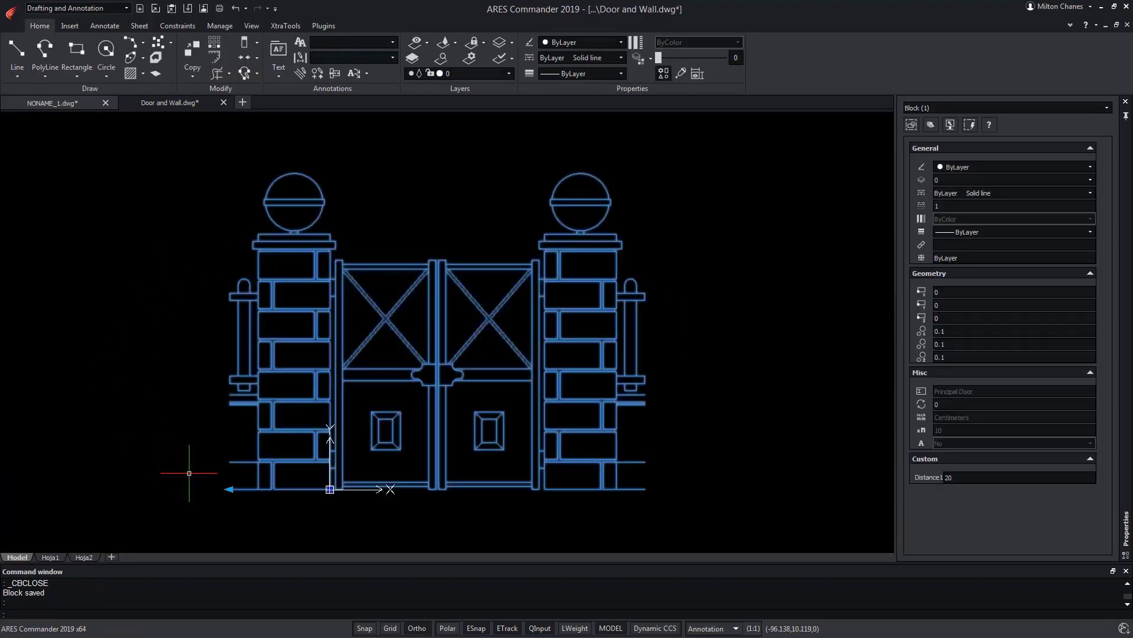
left_click(228, 490)
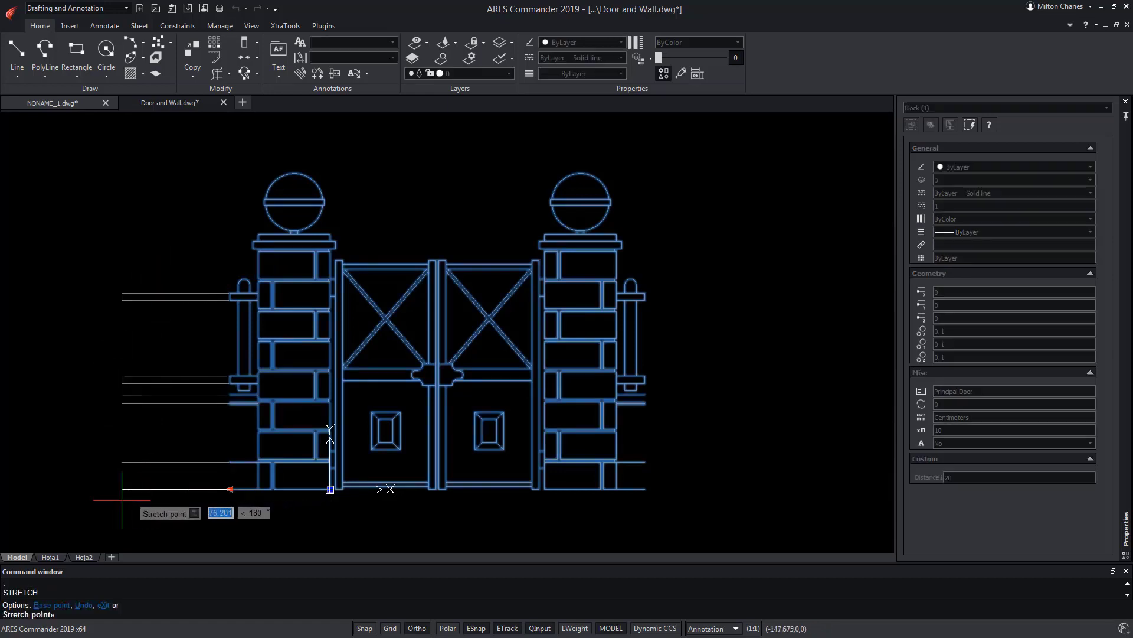
left_click(38, 490)
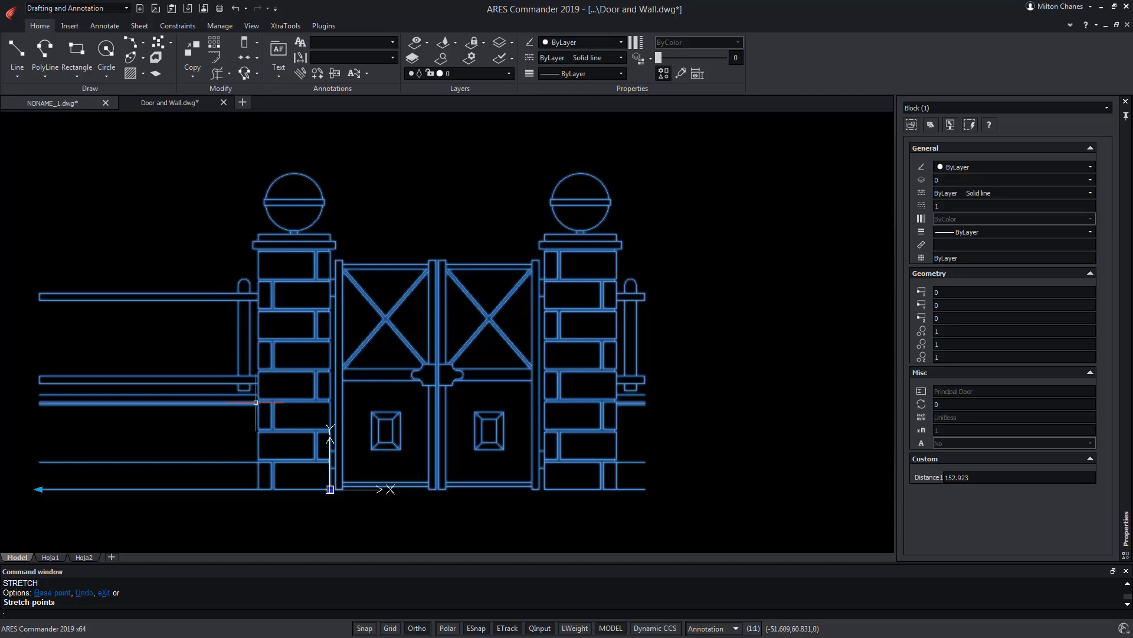
- Open the Principal Door block for editing and assign a Pattern activity to the Distance1 linear element
double_click(330, 429)
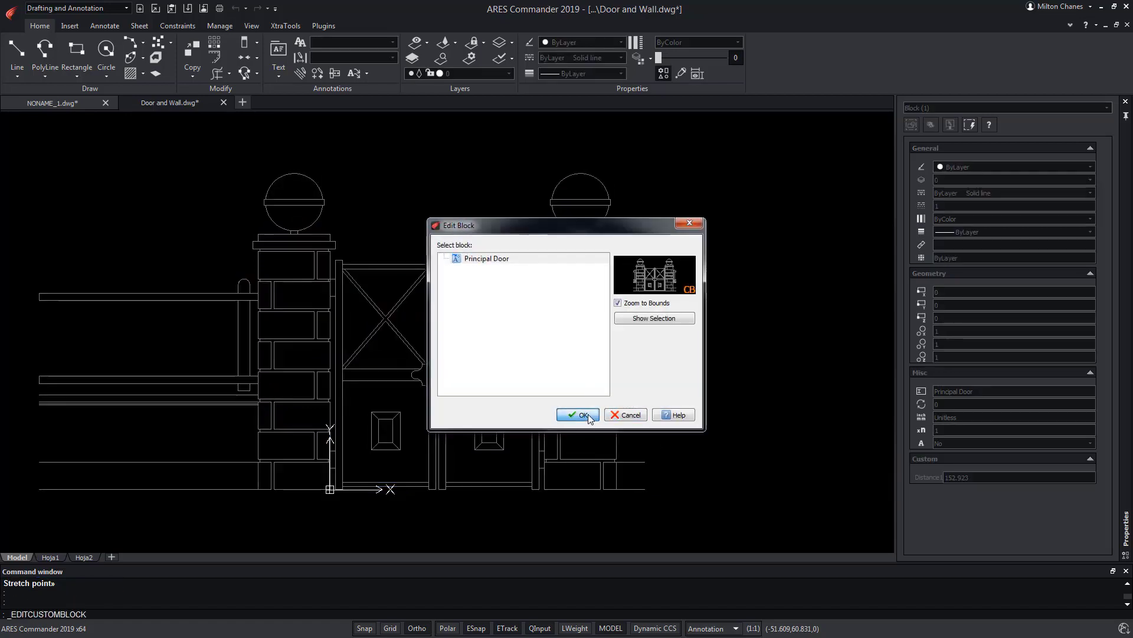
left_click(582, 415)
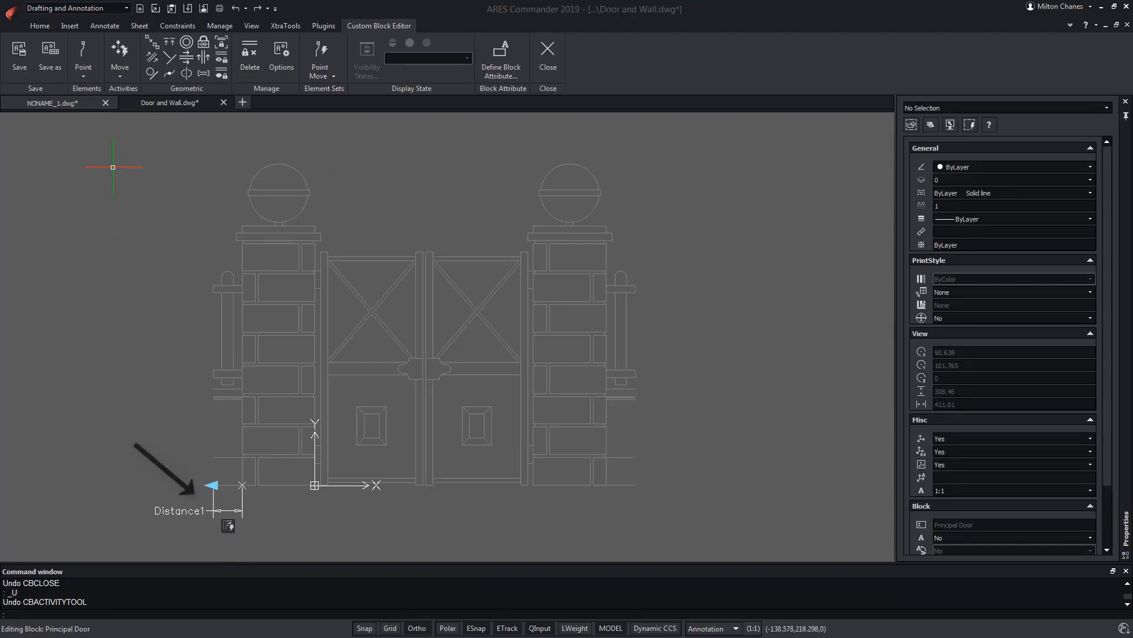
left_click(126, 76)
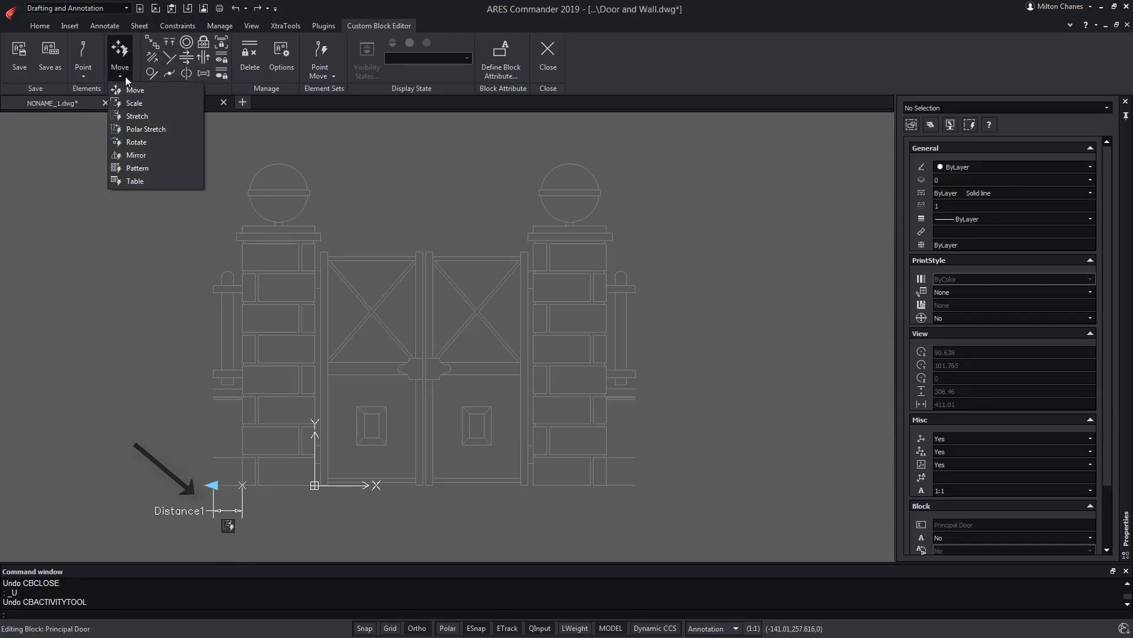
left_click(147, 169)
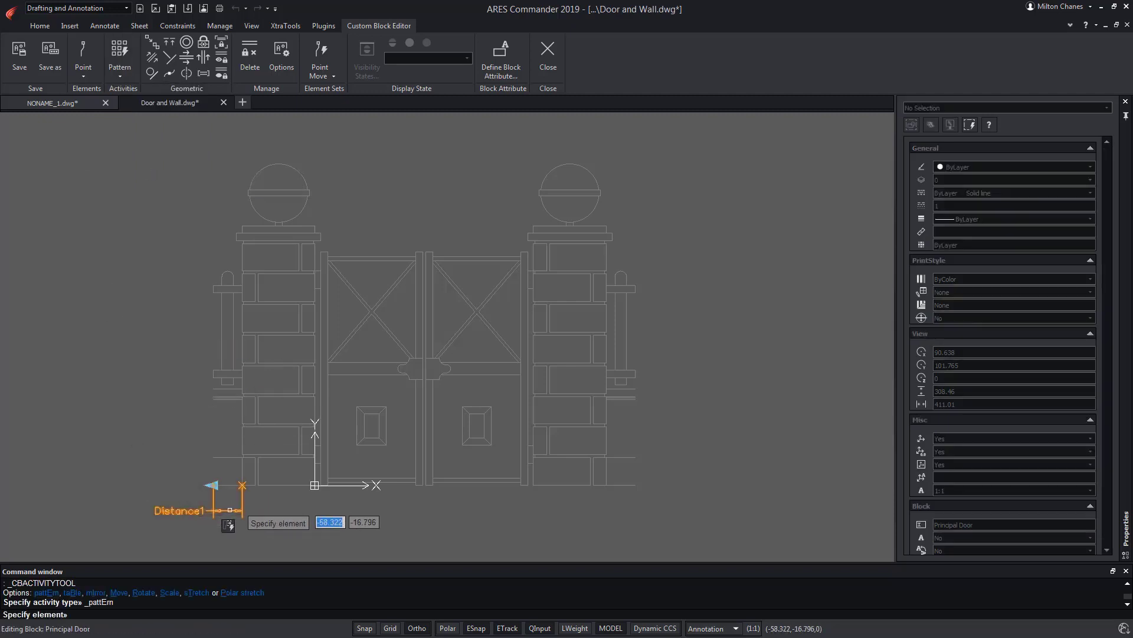
left_click(230, 509)
- Select the left wall's vertical fence bar, from its bottom foot to its rounded top, as the entities to pattern
scroll(219, 386, "up", 5)
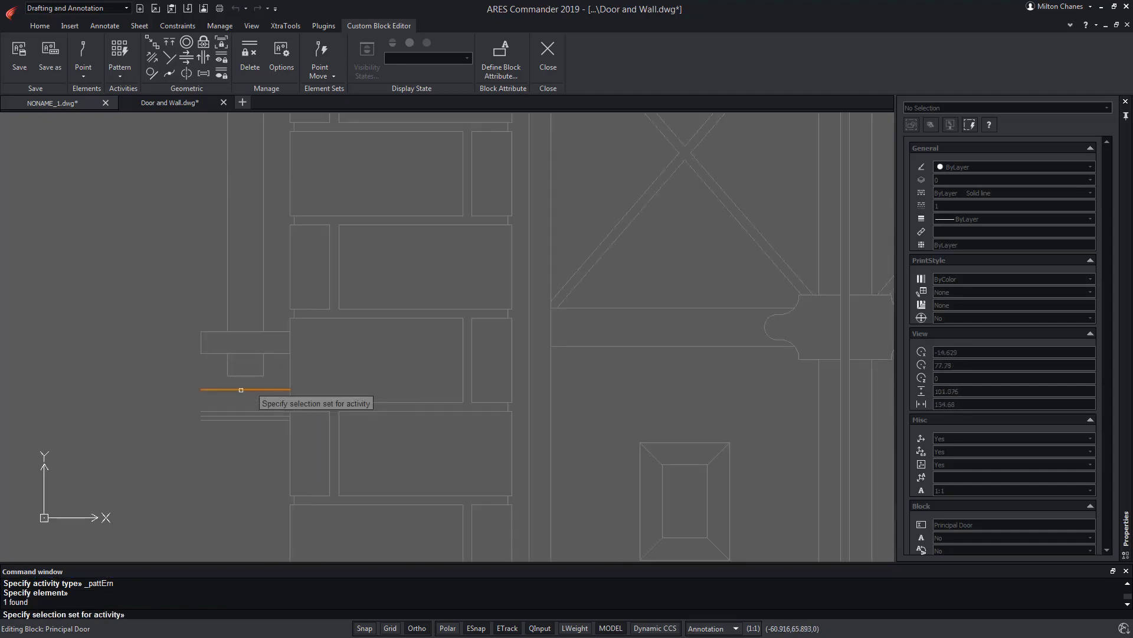
left_click(255, 353)
left_click(223, 379)
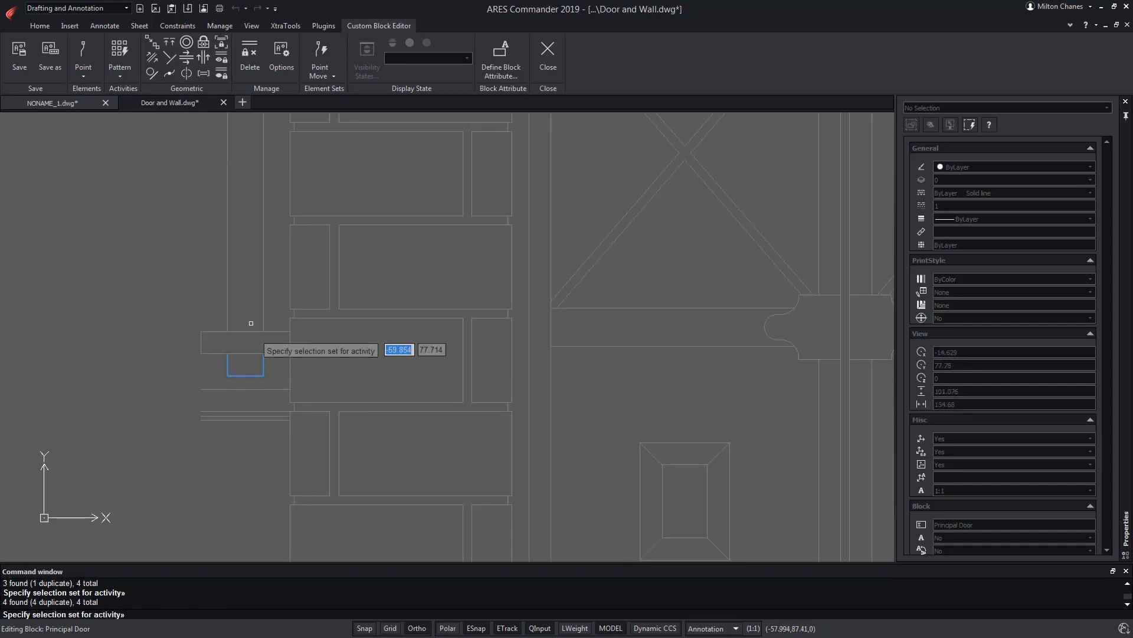
left_click(275, 239)
left_click(204, 242)
scroll(206, 254, "down", 2)
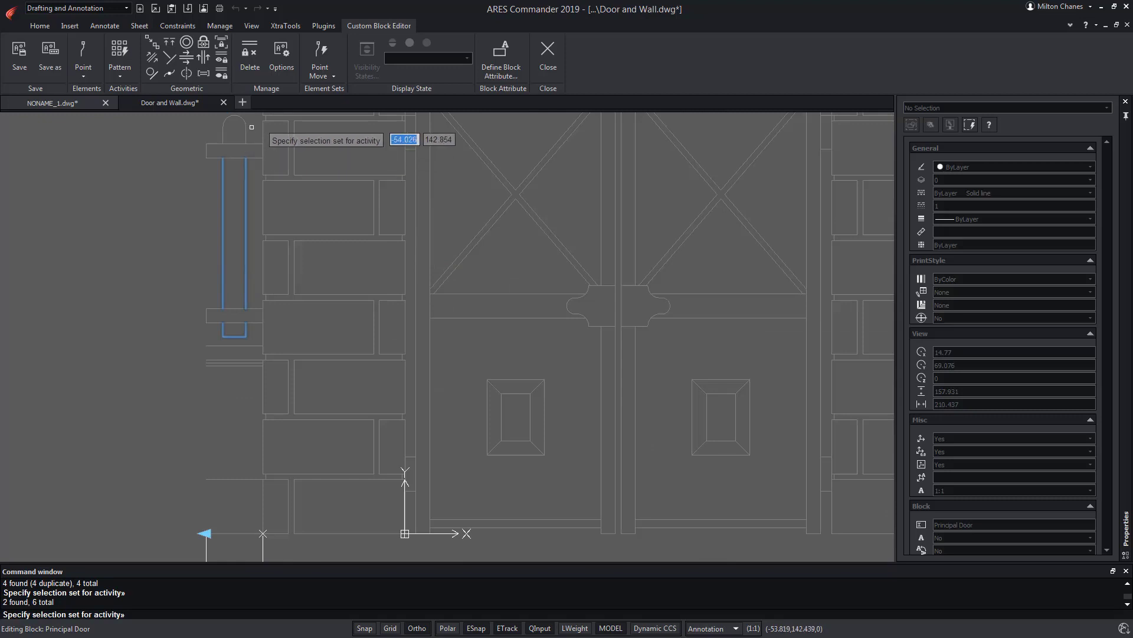
left_click(219, 137)
scroll(168, 202, "down", 2)
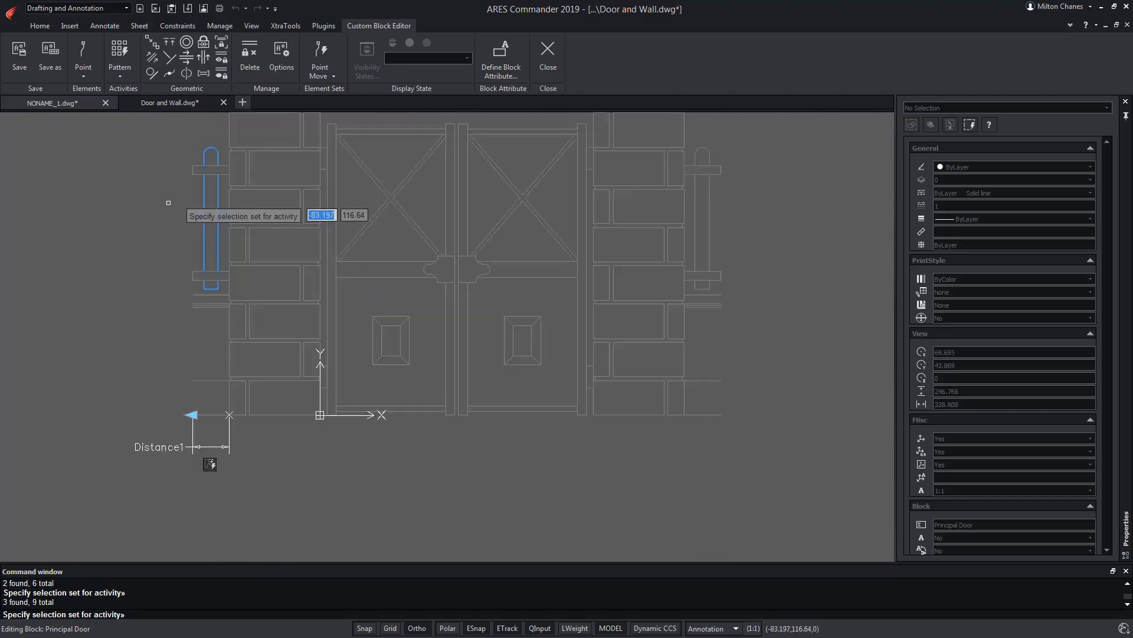
key("Return")
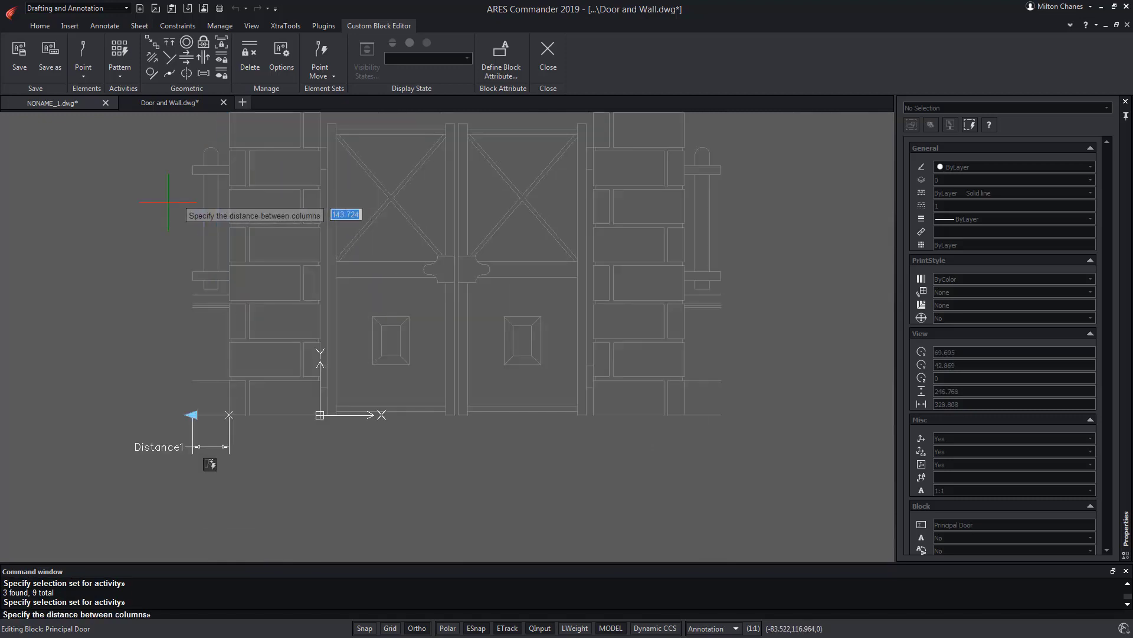
- Define the column distance from the left pillar's outer base corner to the left wall's end, and save the block while closing the editor
scroll(183, 384, "up", 2)
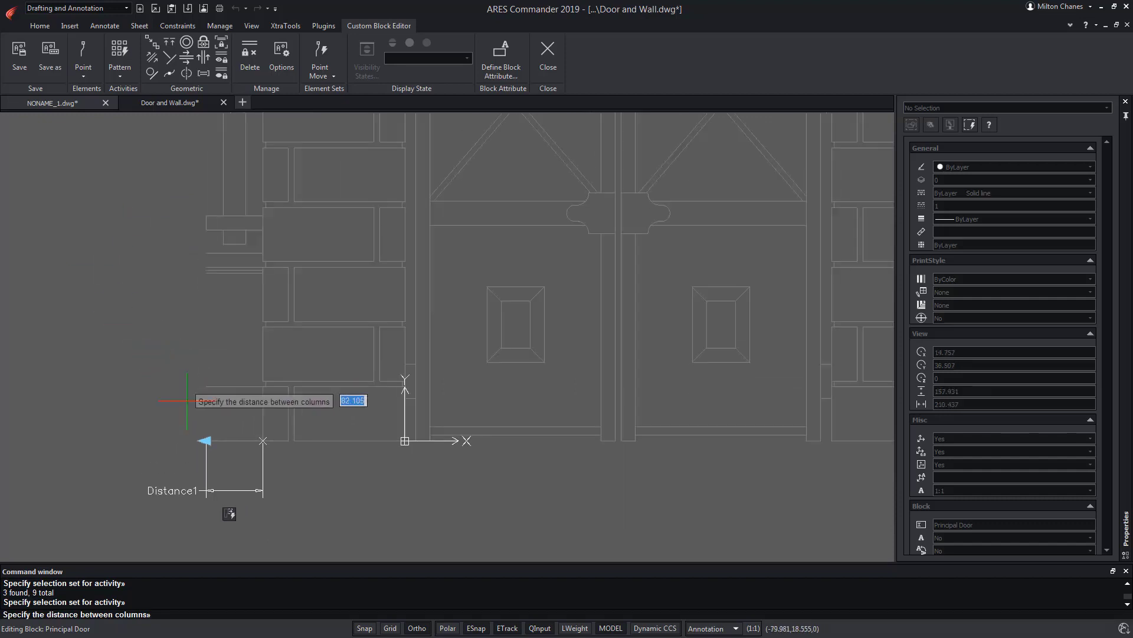
left_click(263, 441)
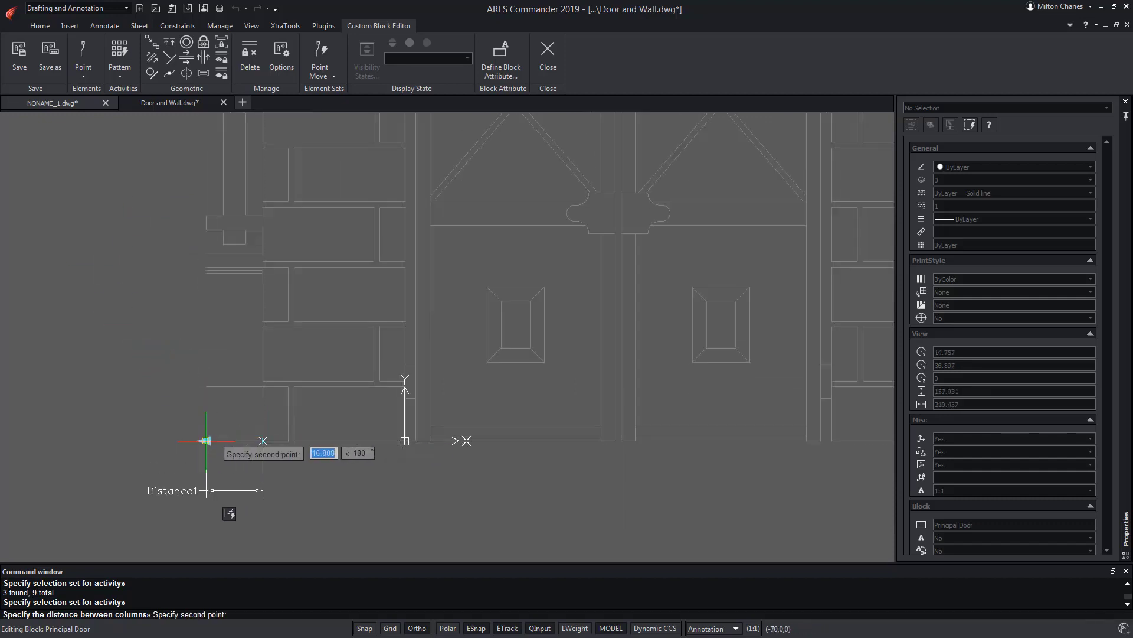
left_click(205, 441)
scroll(206, 440, "down", 2)
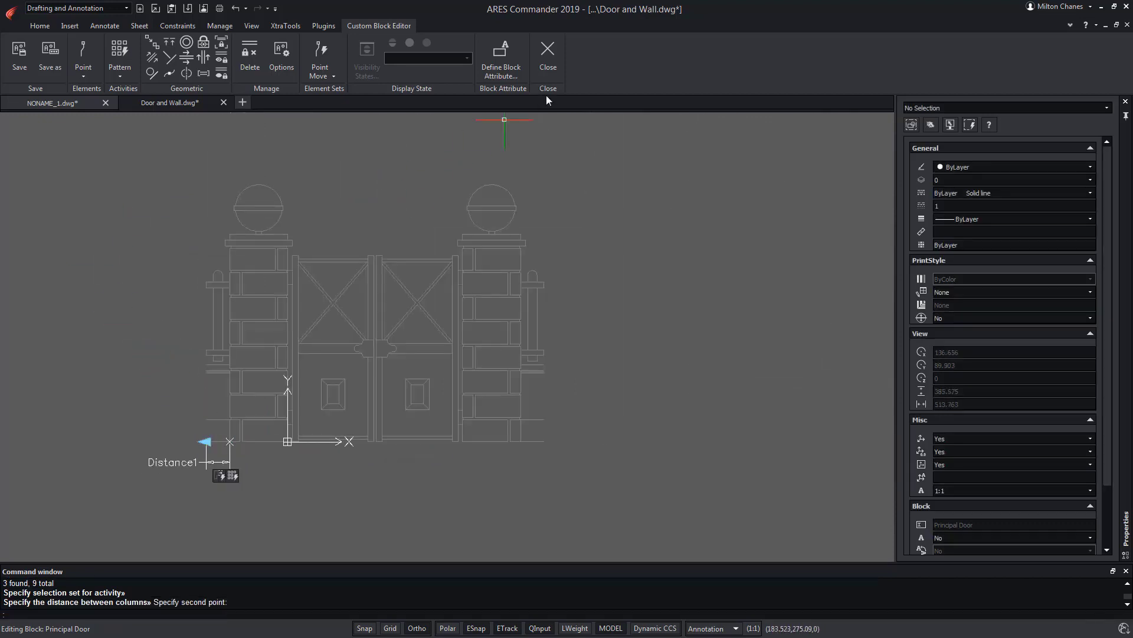
left_click(555, 59)
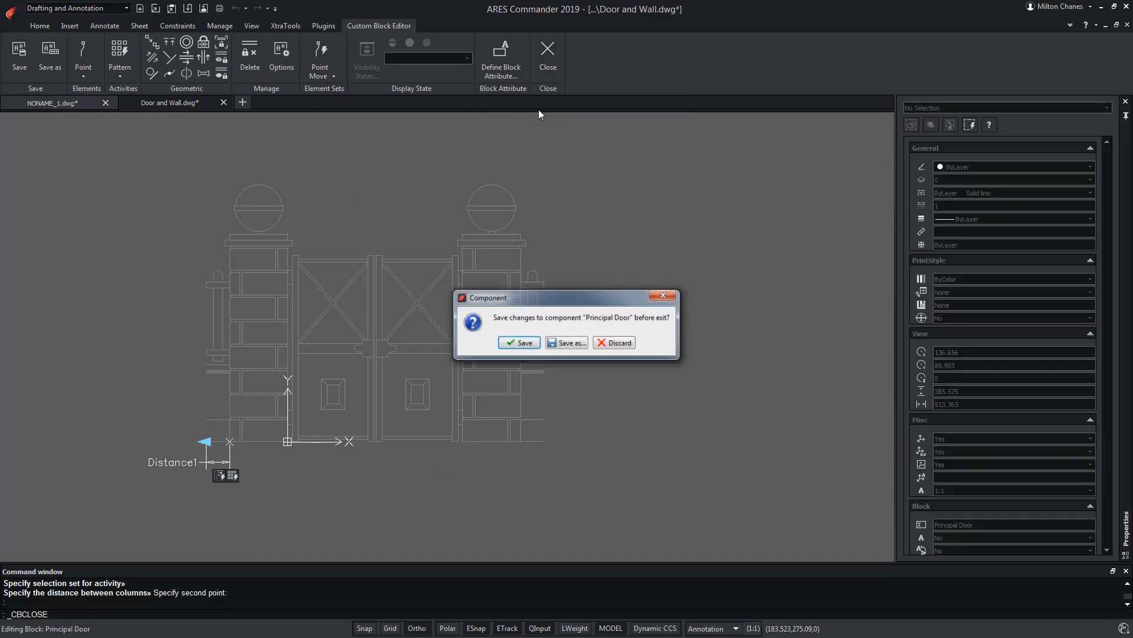
left_click(518, 343)
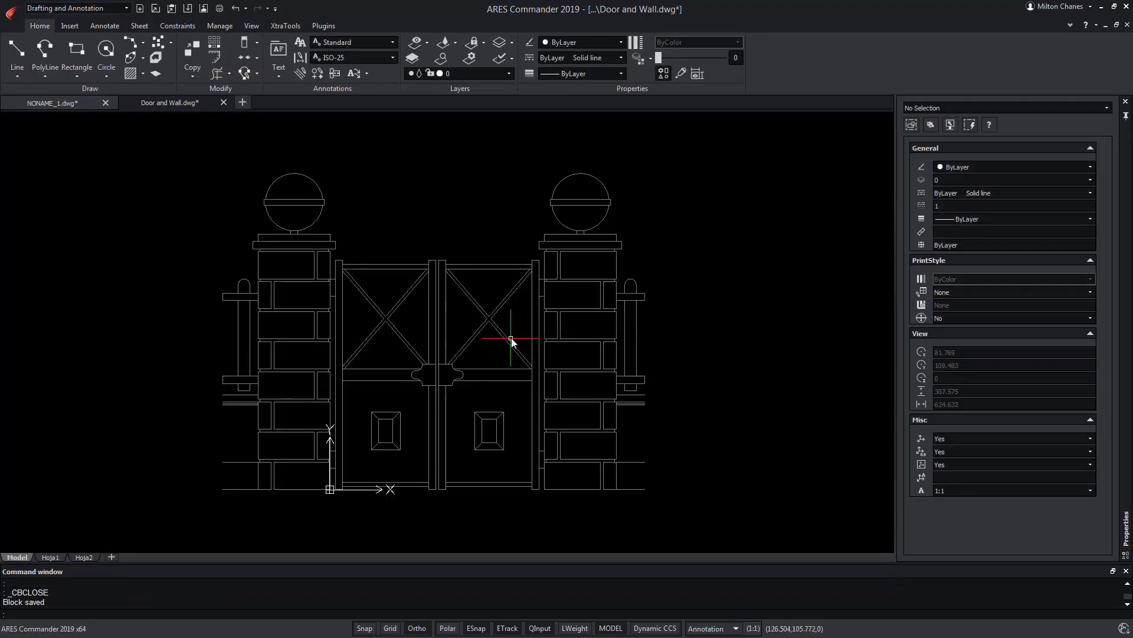
- Stretch the Principal Door block's left wall outward by its grip to a Distance1 of about 151
left_click(226, 405)
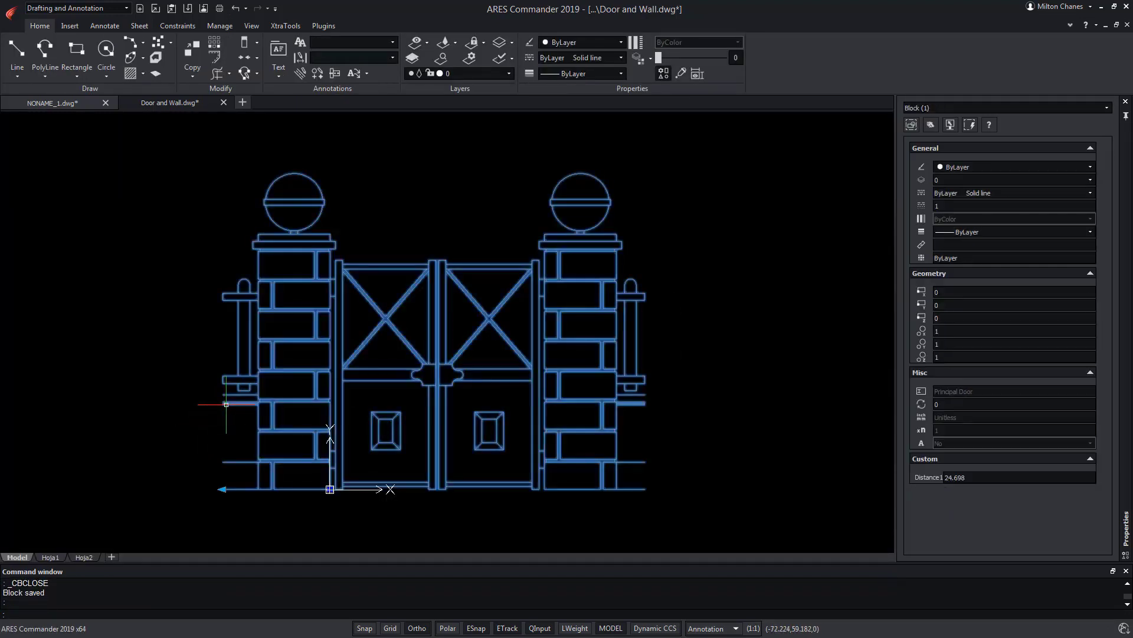
left_click(222, 489)
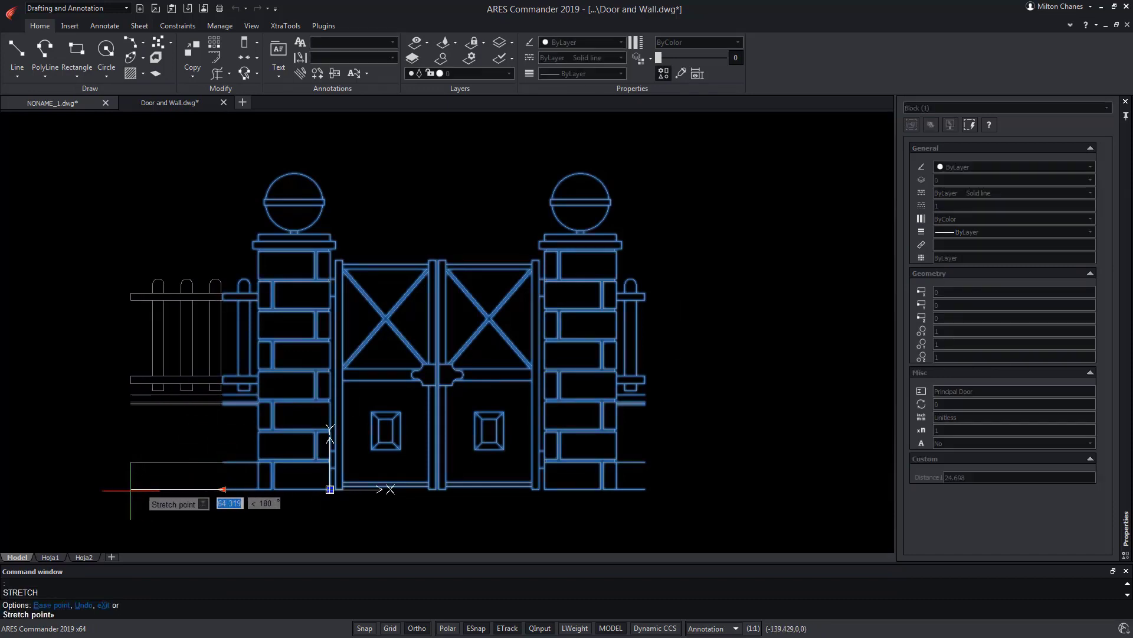
left_click(52, 496)
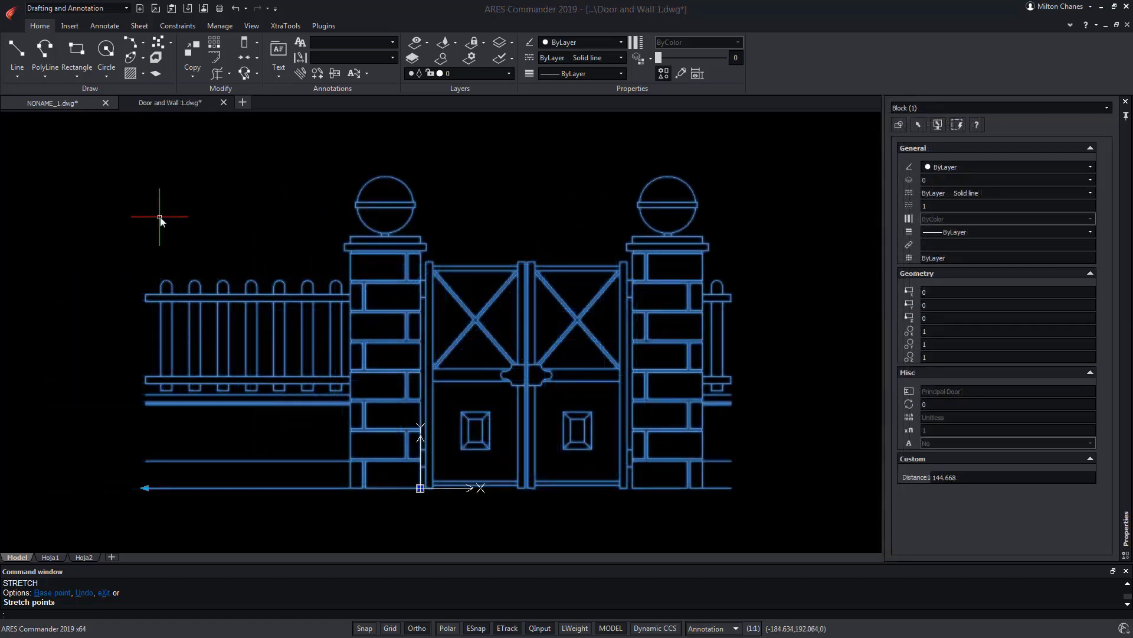
left_click(145, 487)
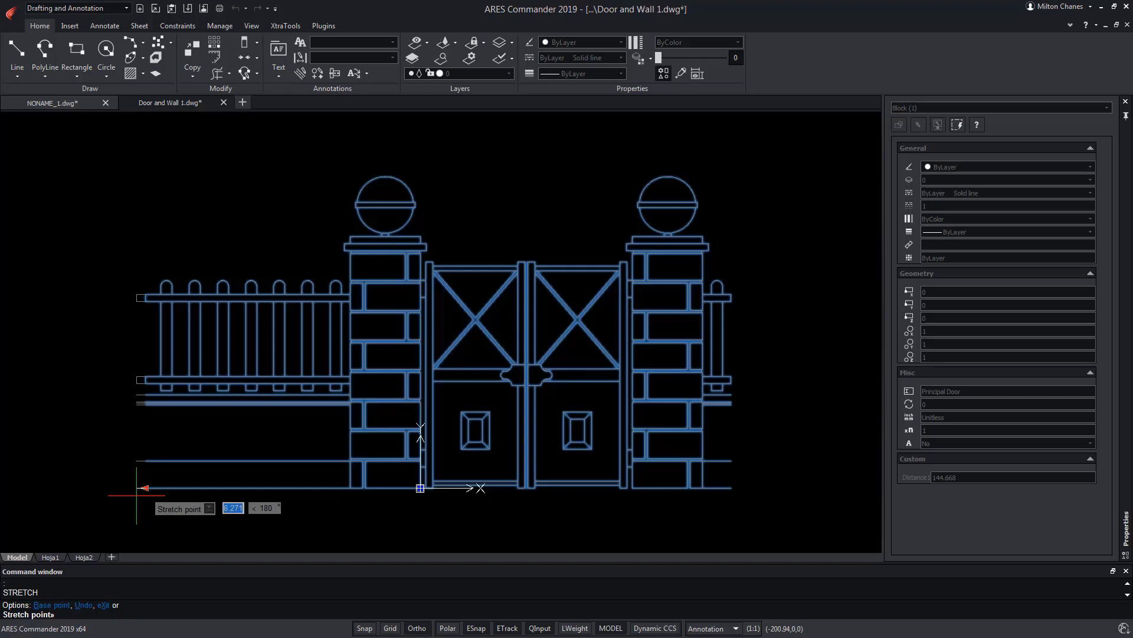
left_click(135, 495)
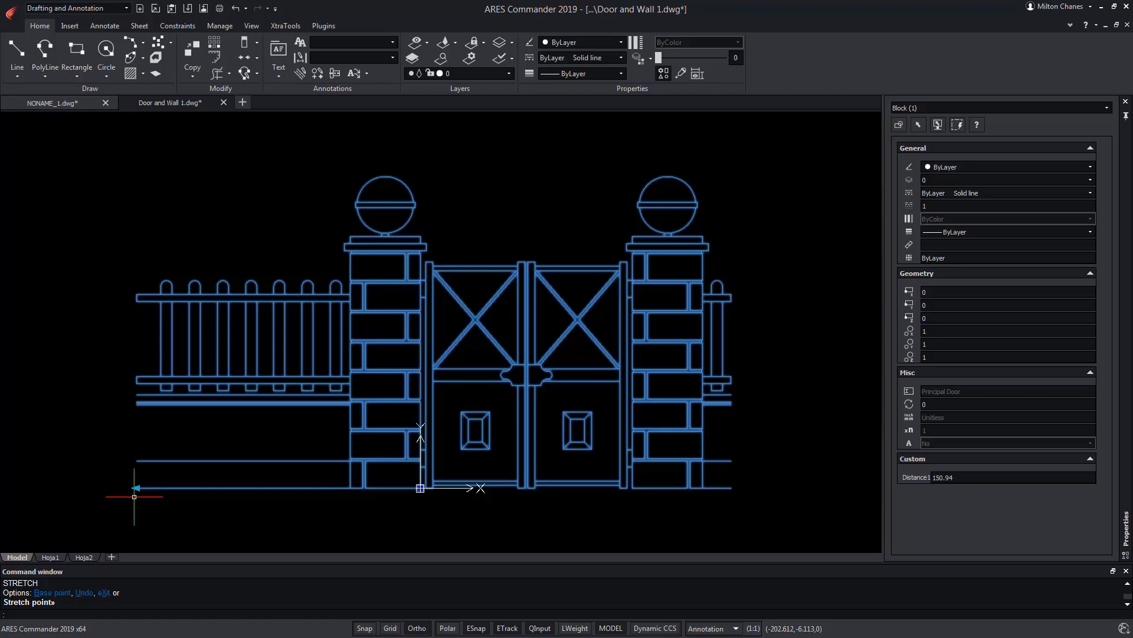
- Set the selected block's Distance1 value to 125
left_click(977, 479)
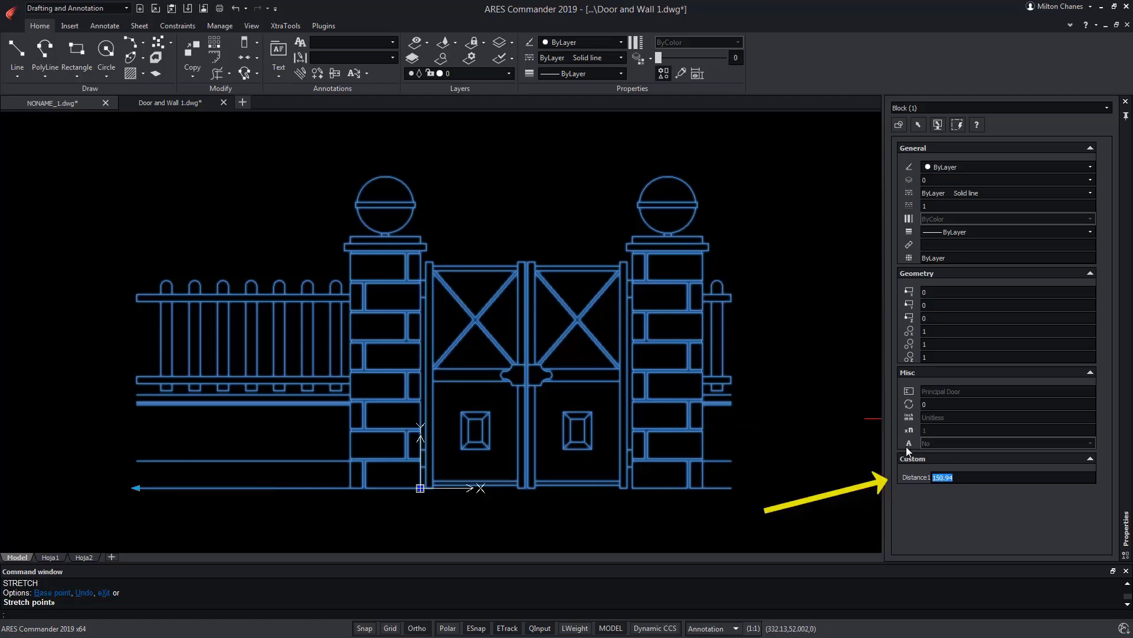
type("125")
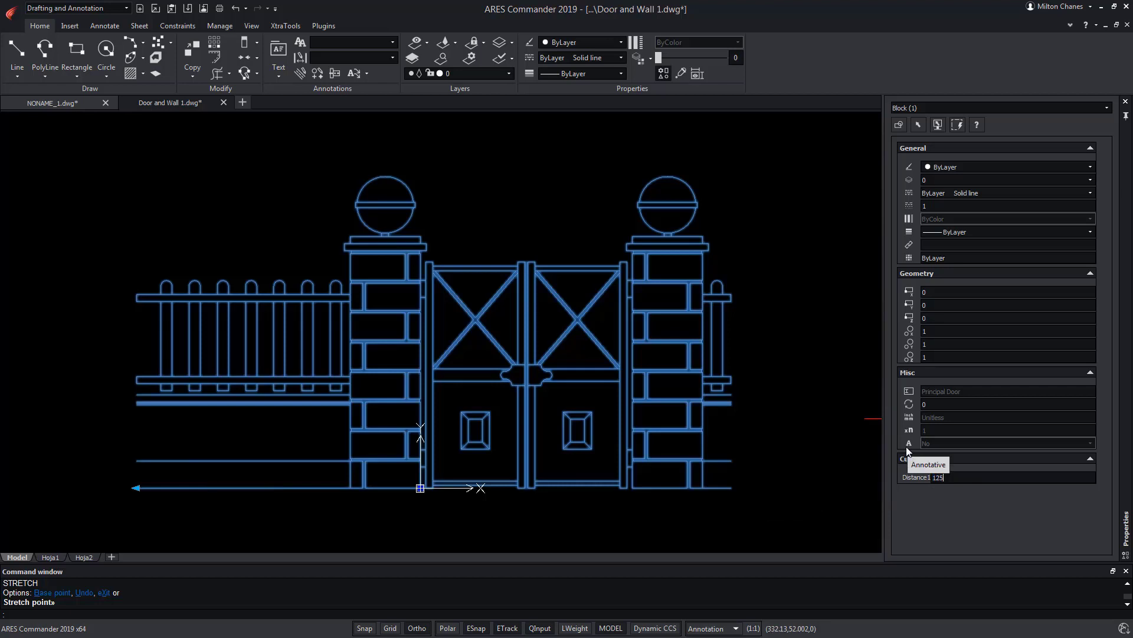
key("Return")
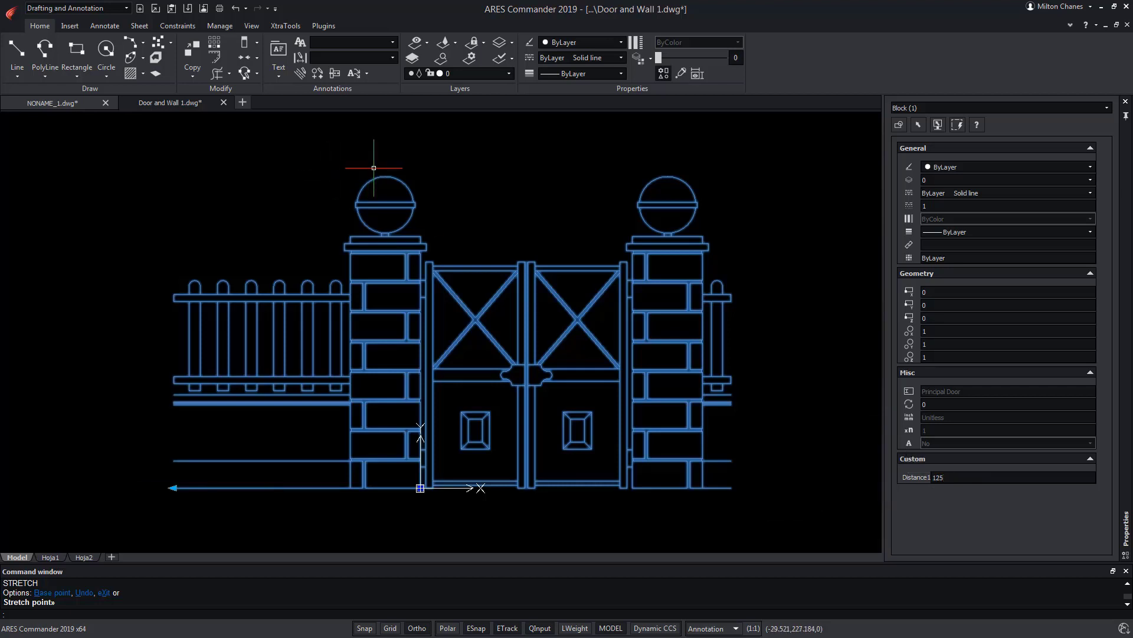
- Open the Principal Door block for editing and set the Distance1 element's value set type to Increment
double_click(415, 259)
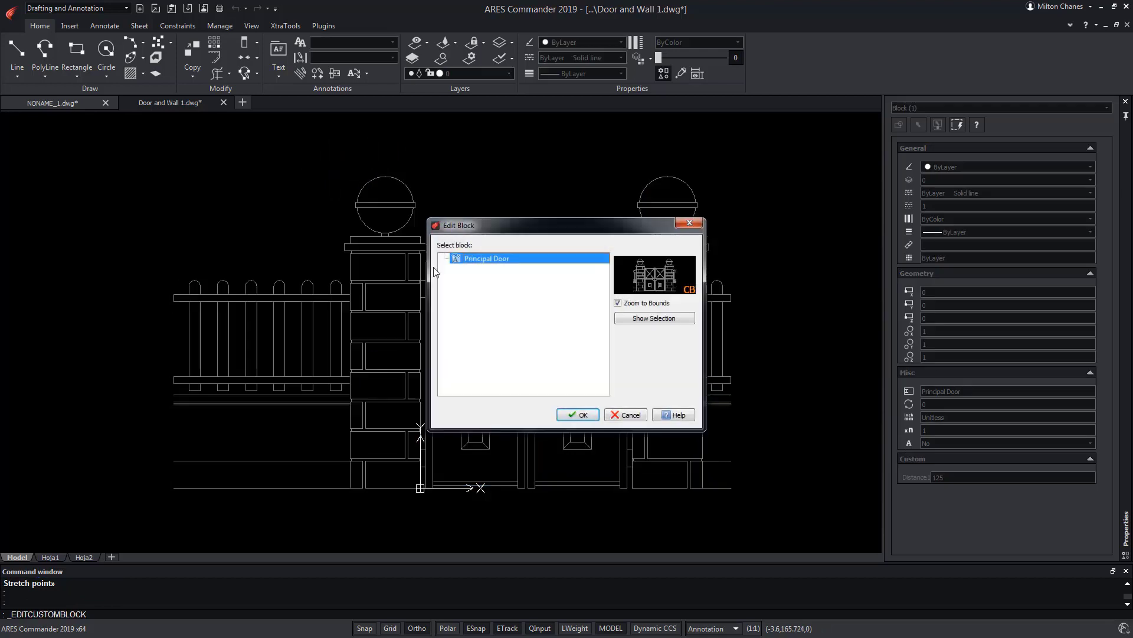
left_click(578, 415)
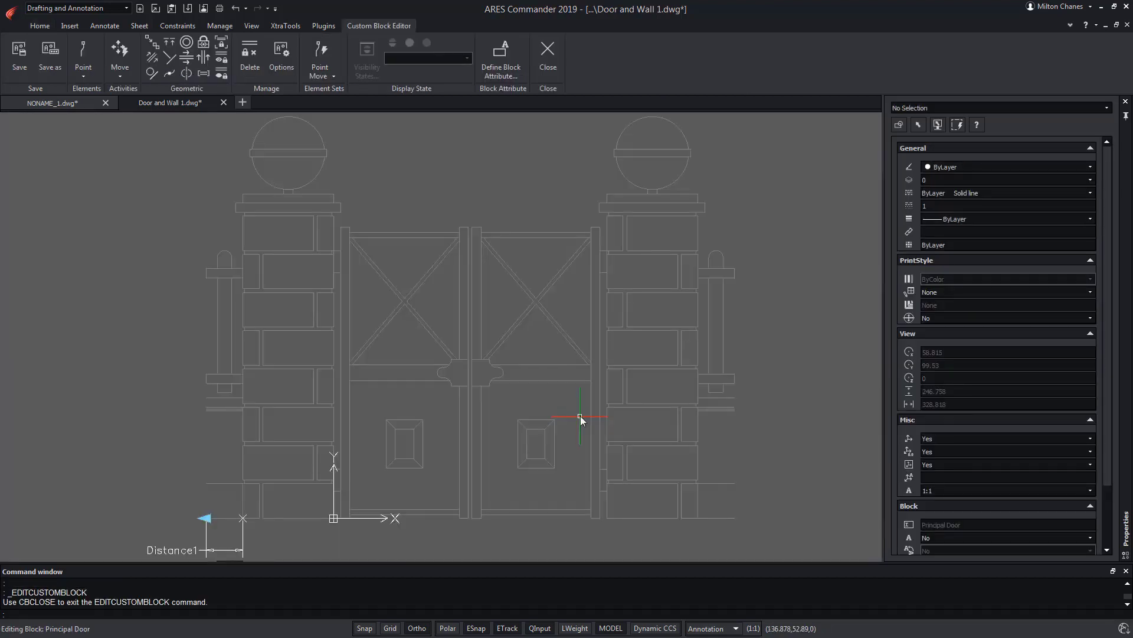
scroll(580, 417, "down", 1)
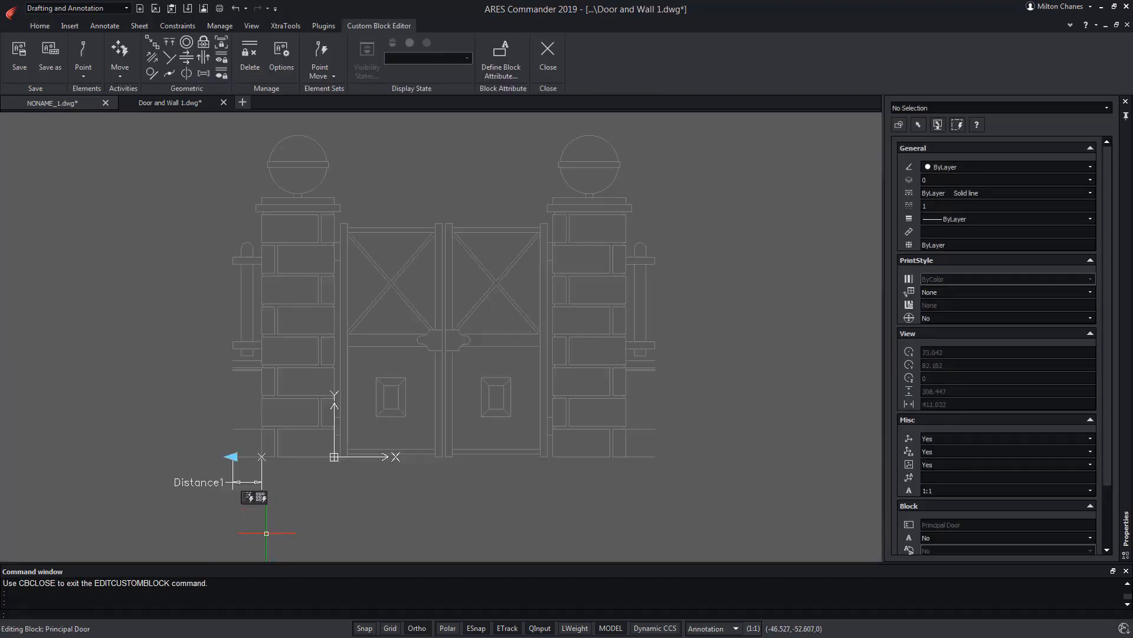
left_click(242, 482)
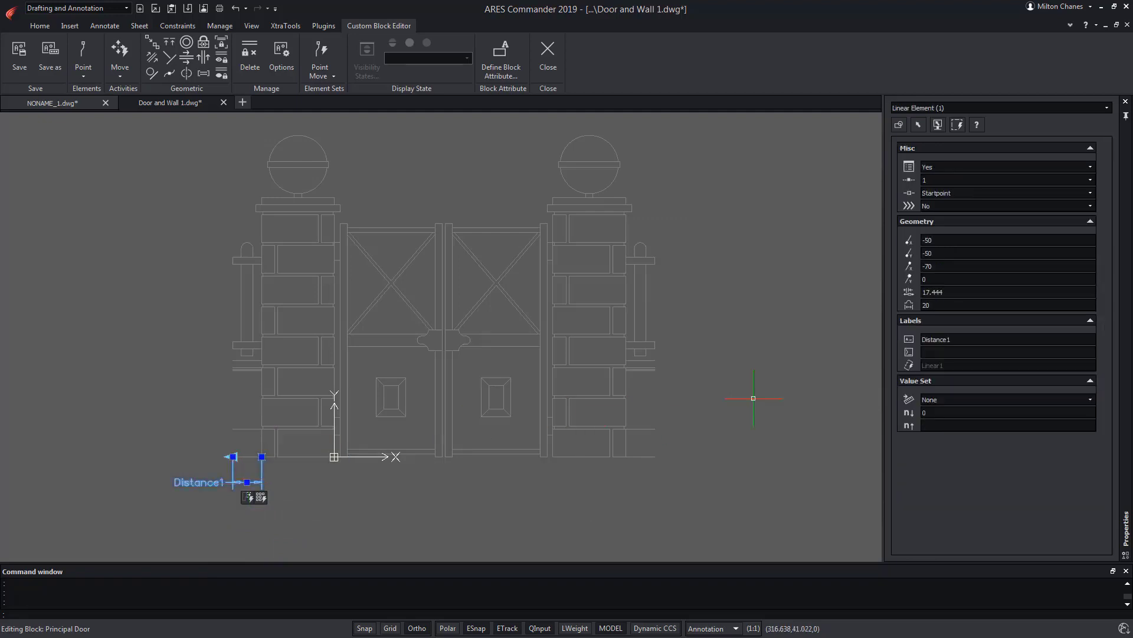
left_click(1024, 399)
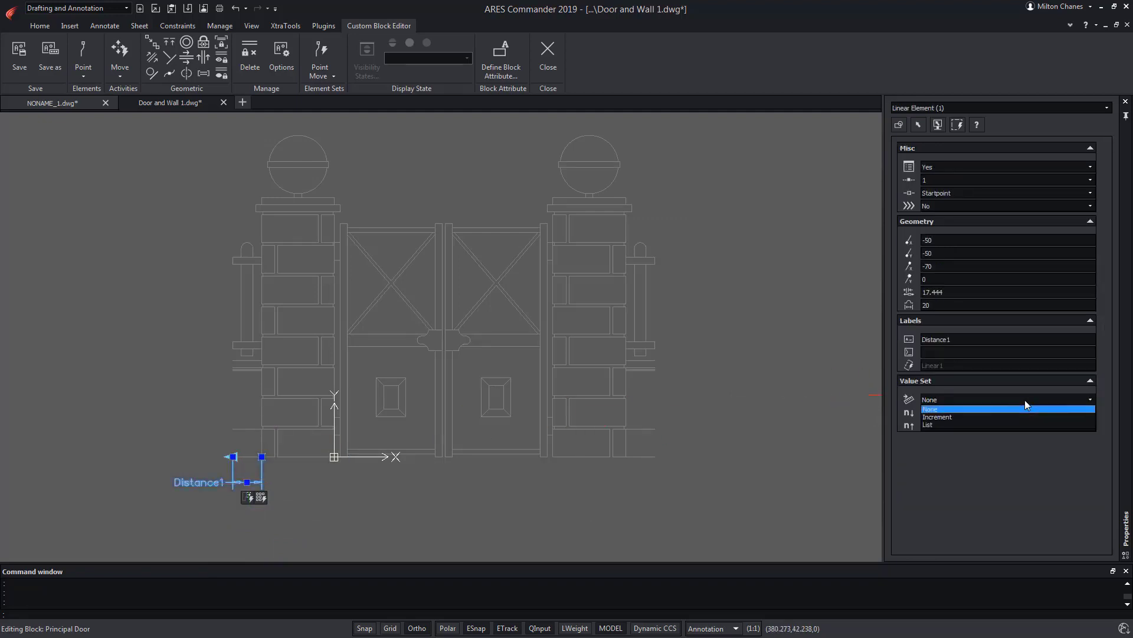
left_click(942, 418)
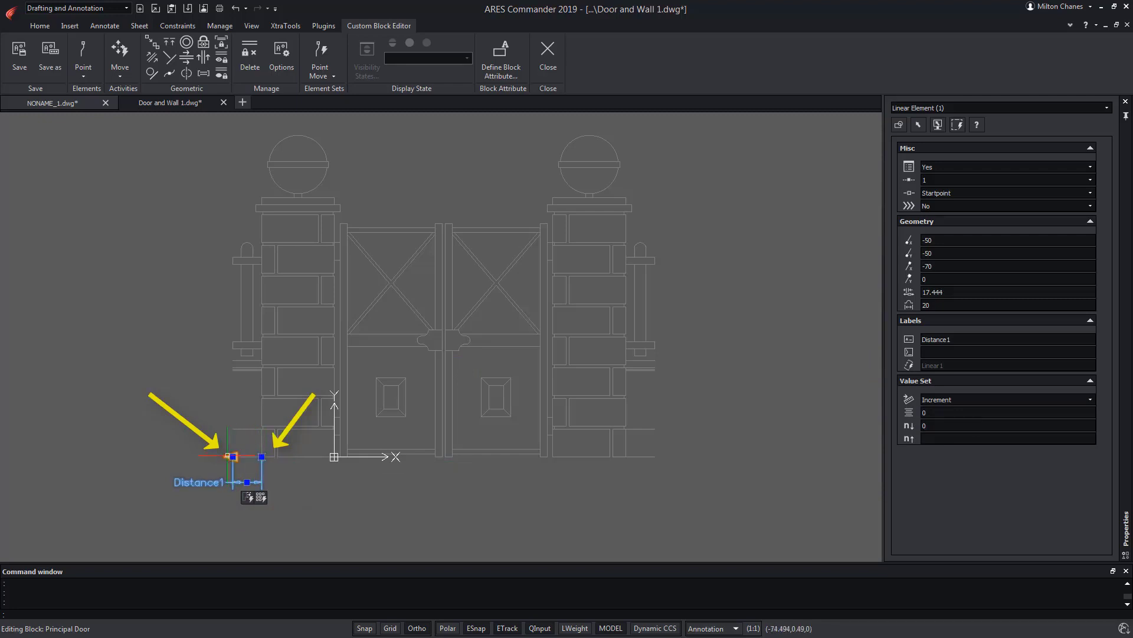
- Measure the distance between the Distance1 element's outer end point and its start point at the pillar's base
type("DIST")
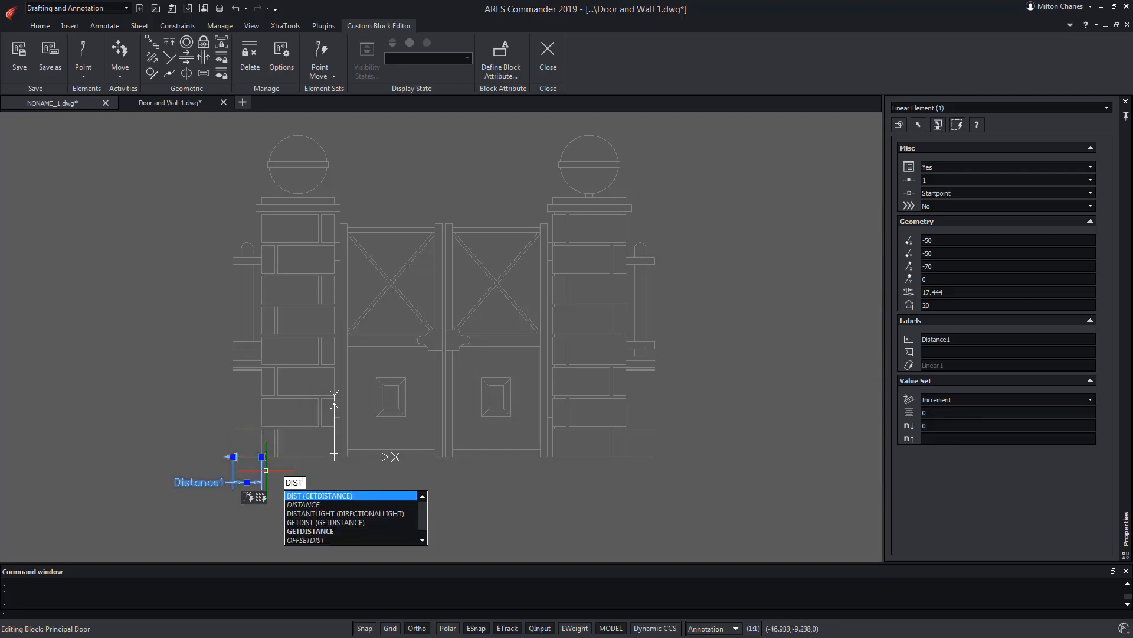
key("Return")
left_click(233, 456)
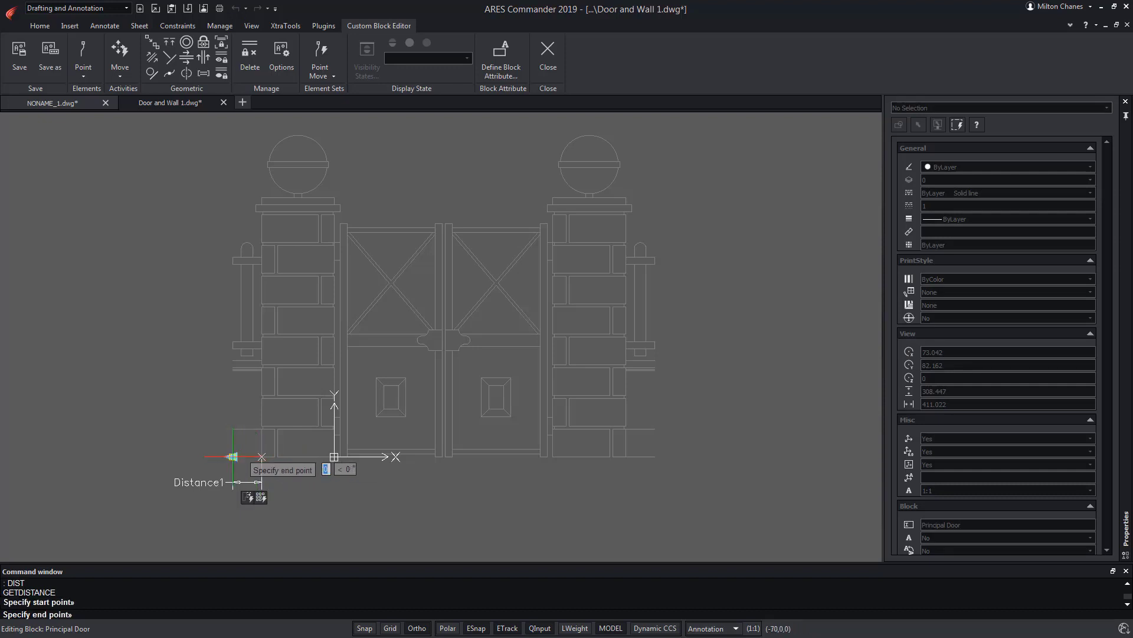
left_click(261, 457)
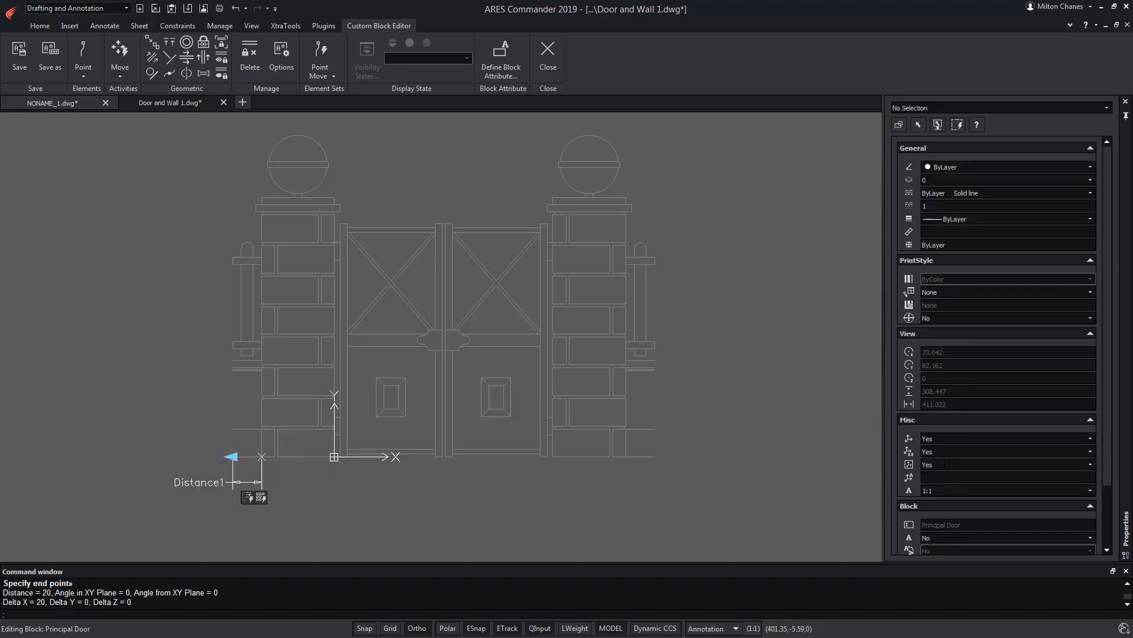
key("Escape")
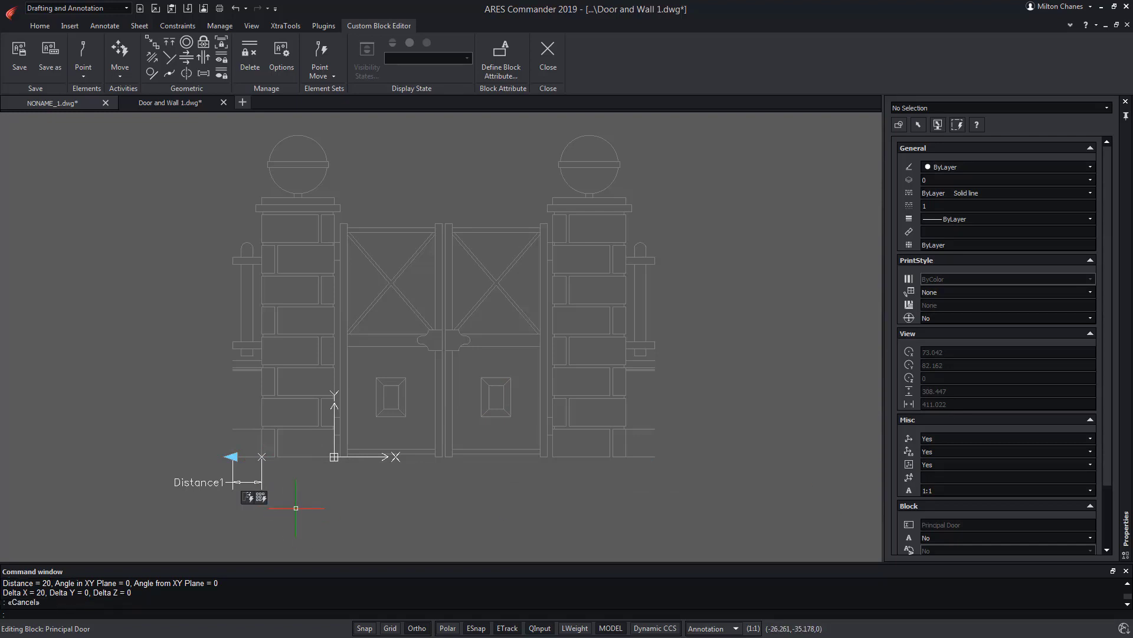
- Set the Distance1 element's increment to 20, close the block editor and save the changes to the Principal Door block
left_click(248, 481)
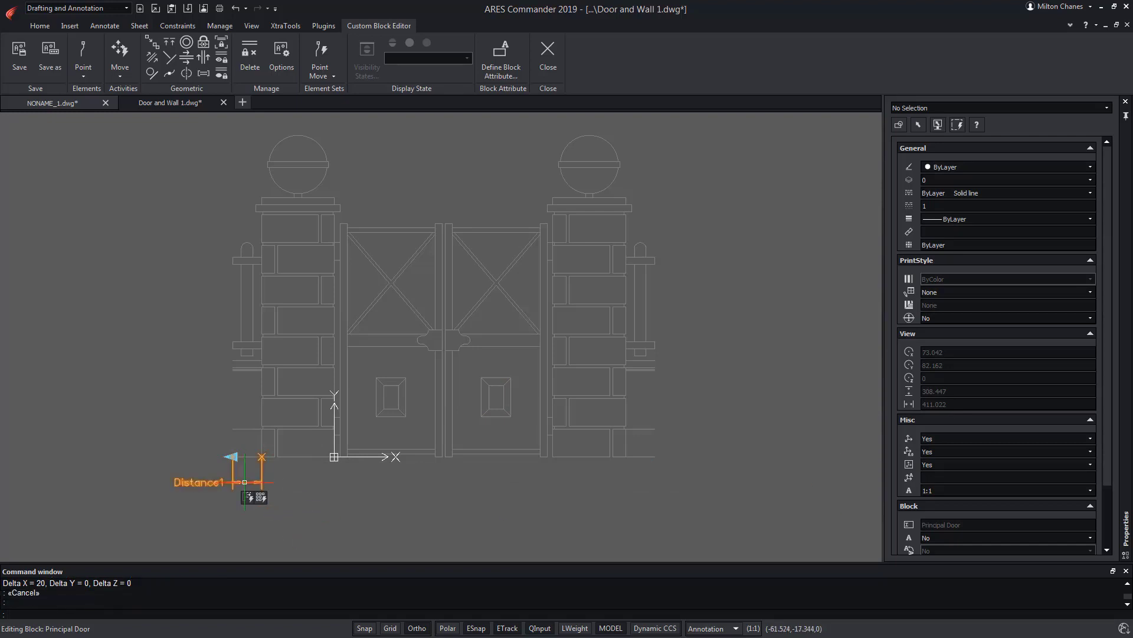
double_click(933, 413)
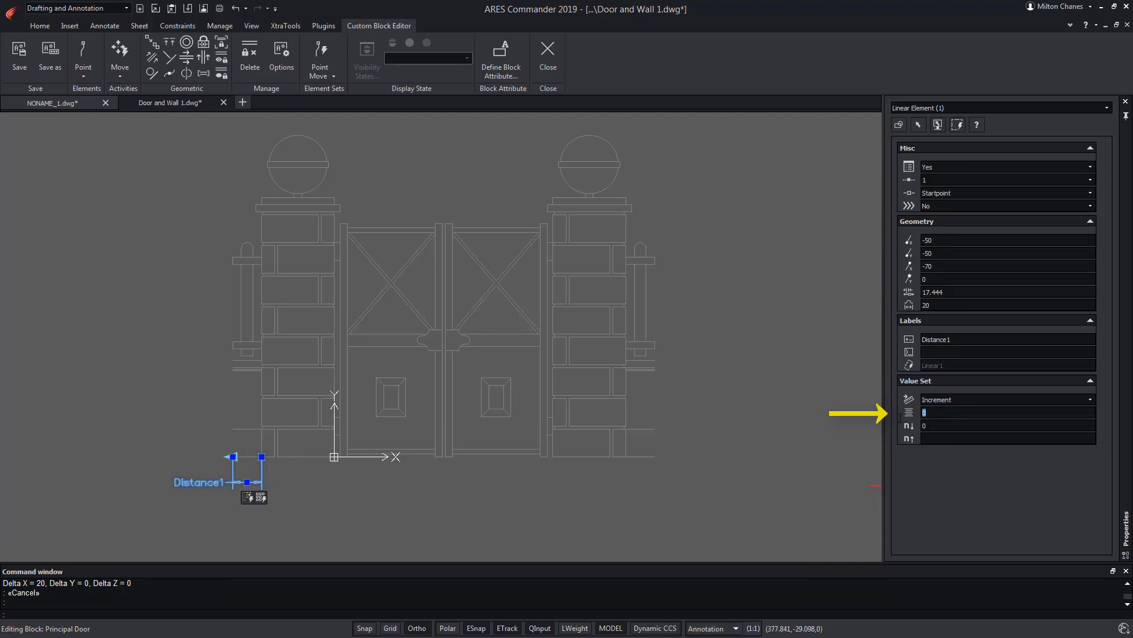
type("20")
key("Tab")
left_click(547, 54)
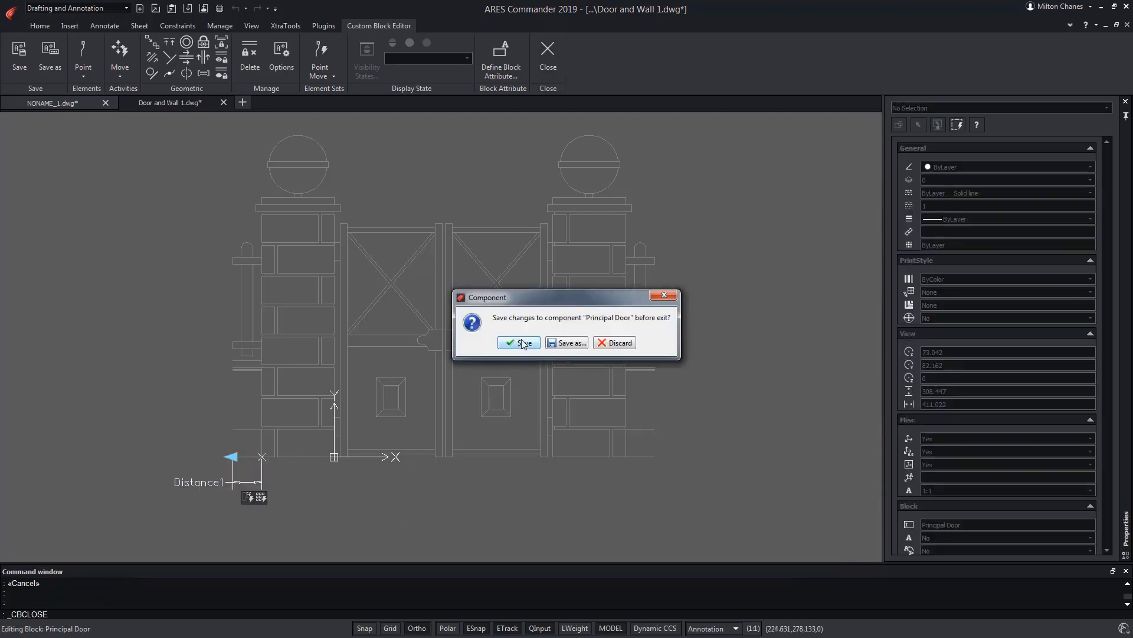
left_click(523, 343)
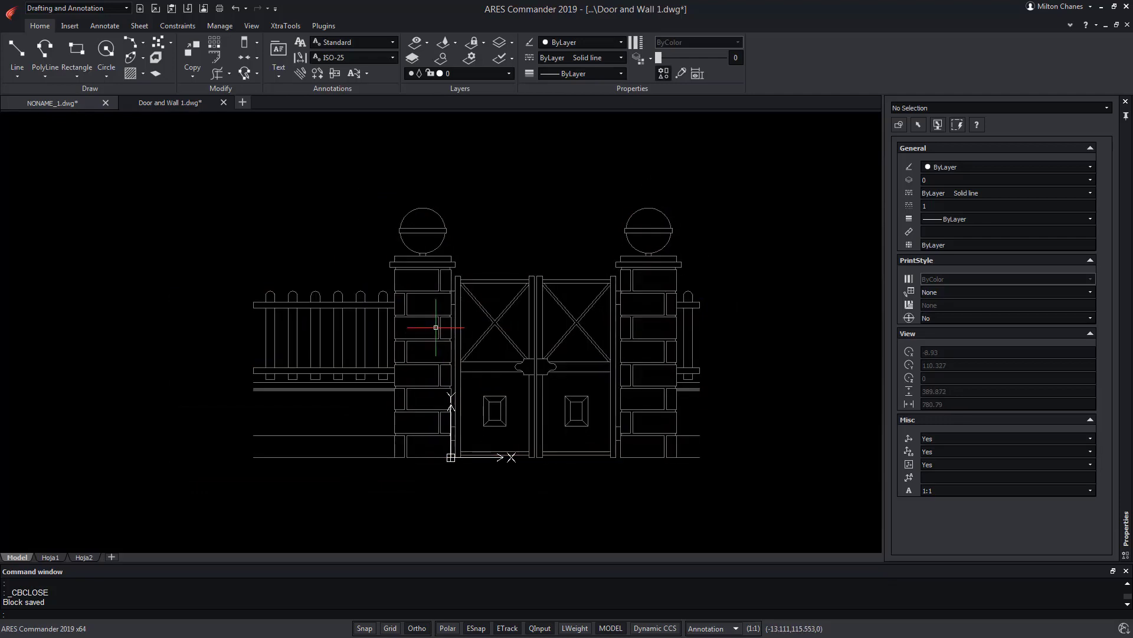
- Stretch the Principal Door block's left wall outward by its grip to a Distance1 of 240
left_click(436, 327)
left_click(254, 457)
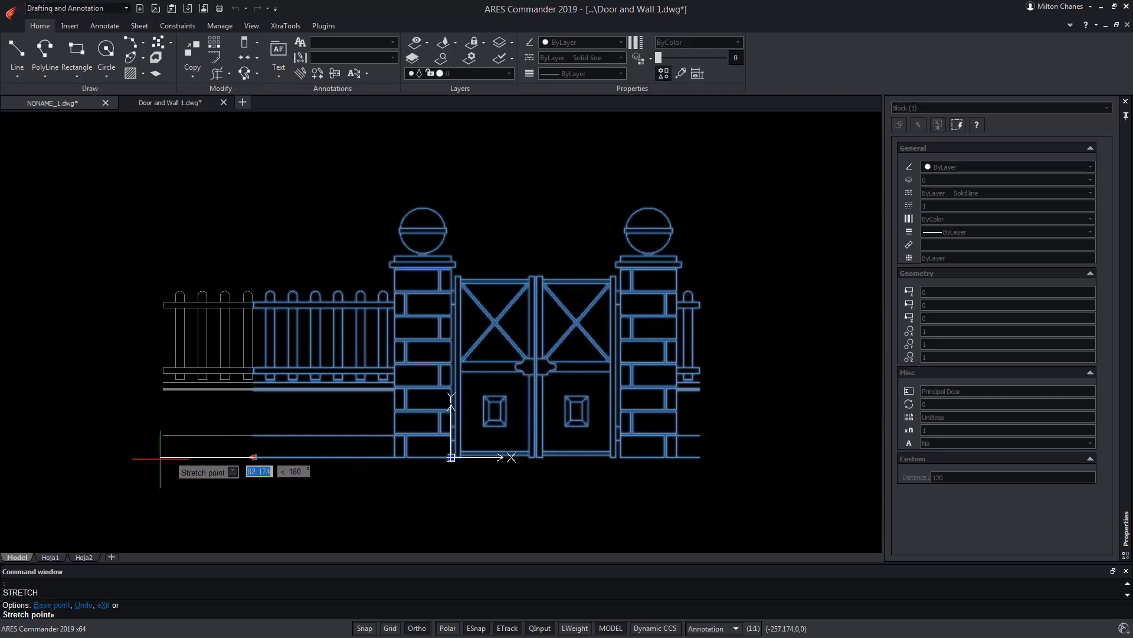
left_click(120, 462)
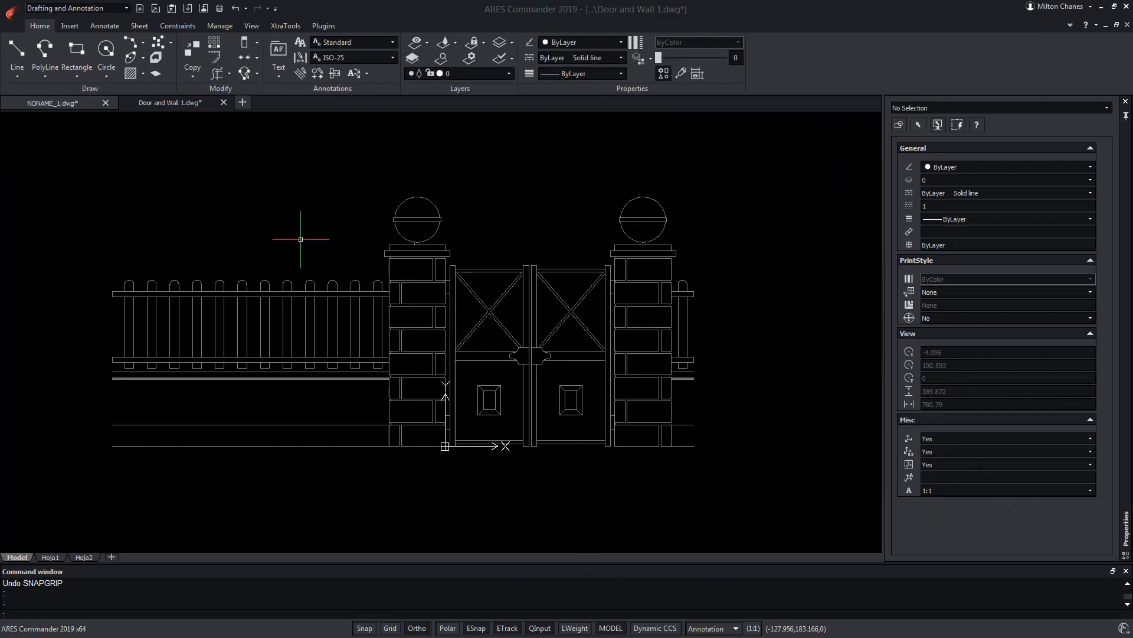
- Stretch the Principal Door block's right wall outward by its grip to a Distance2 of 140
left_click(571, 401)
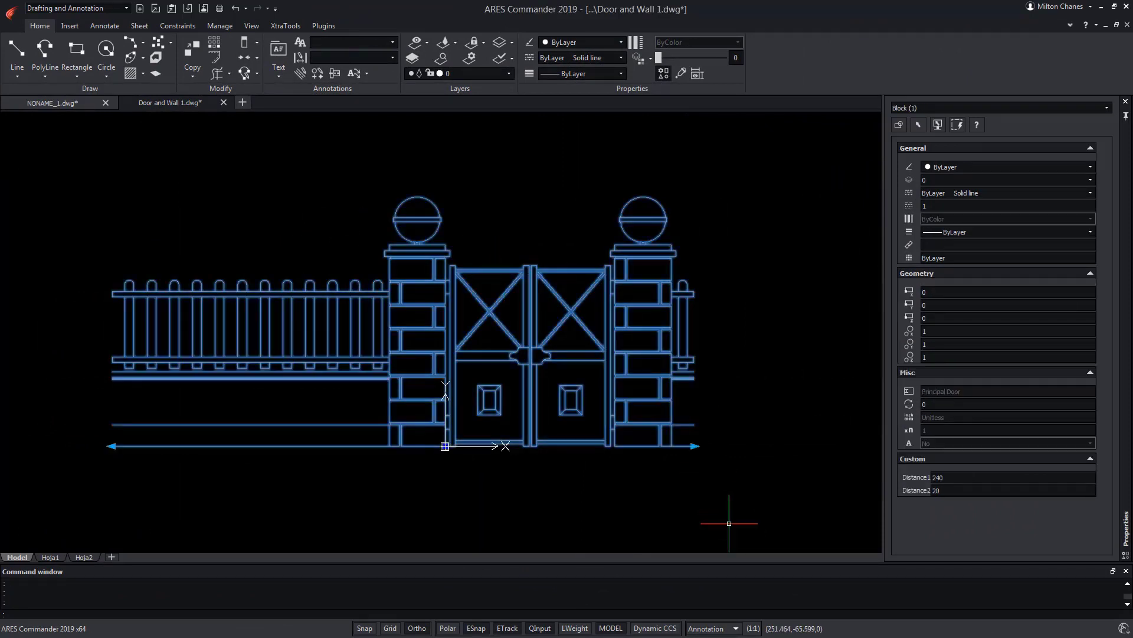
left_click(694, 446)
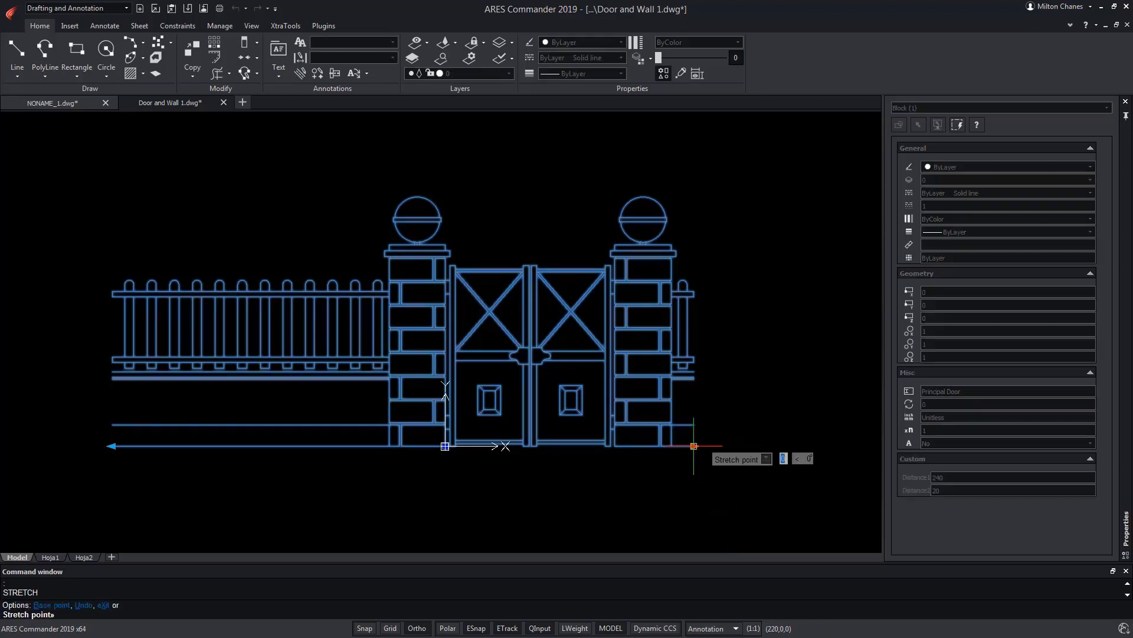
left_click(836, 453)
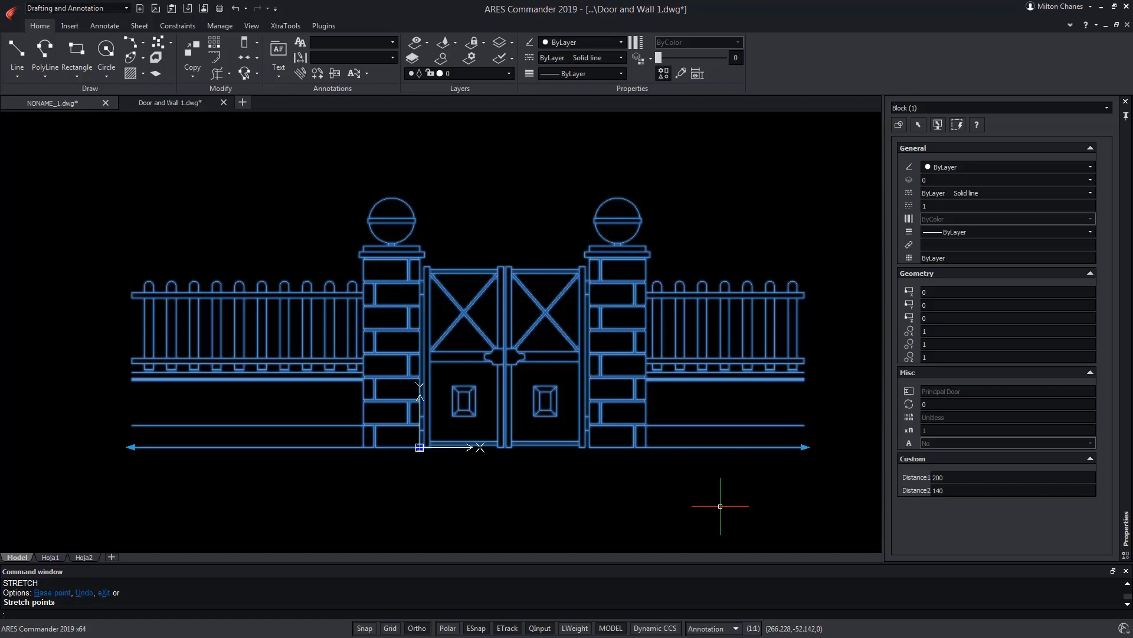
- Open the program's help documentation
left_click(1085, 26)
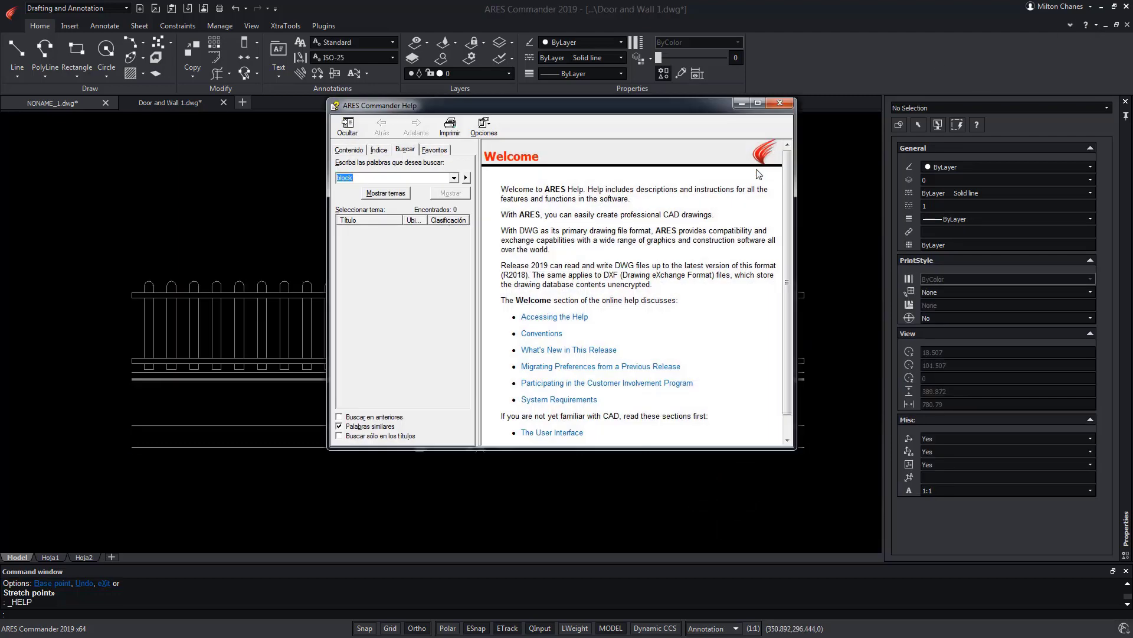